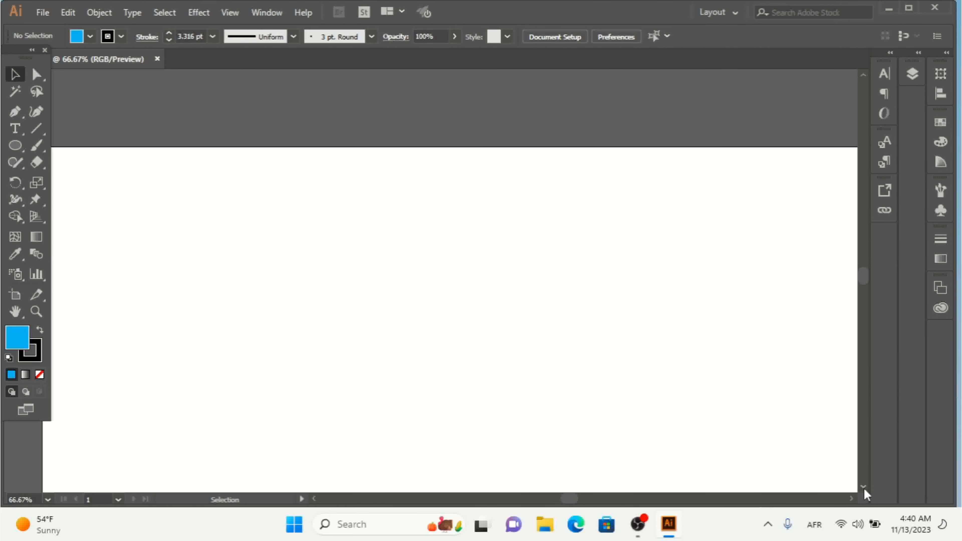
Draw a blue circle with the Ellipse tool and move it slightly to reposition it on the artboard.
scroll(863, 489, down, 3)
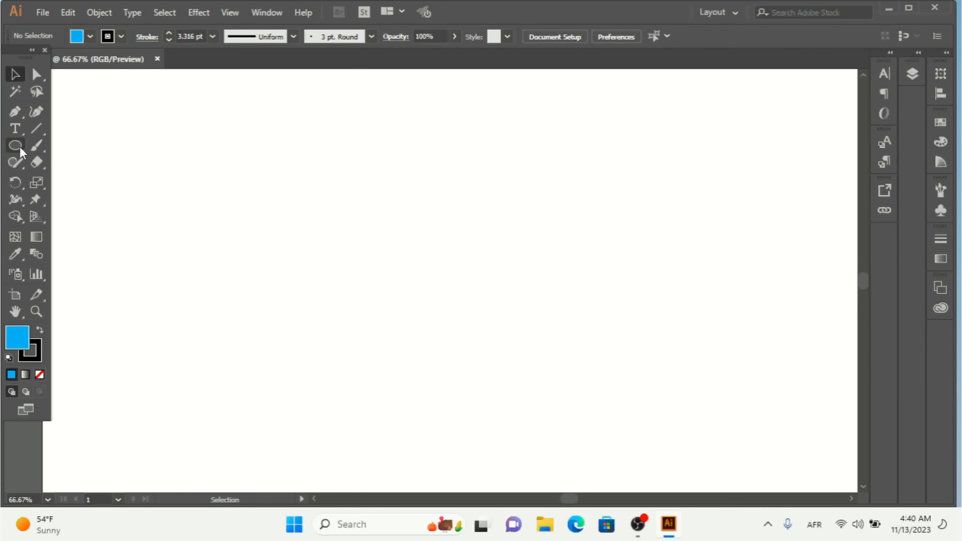
click(42, 164)
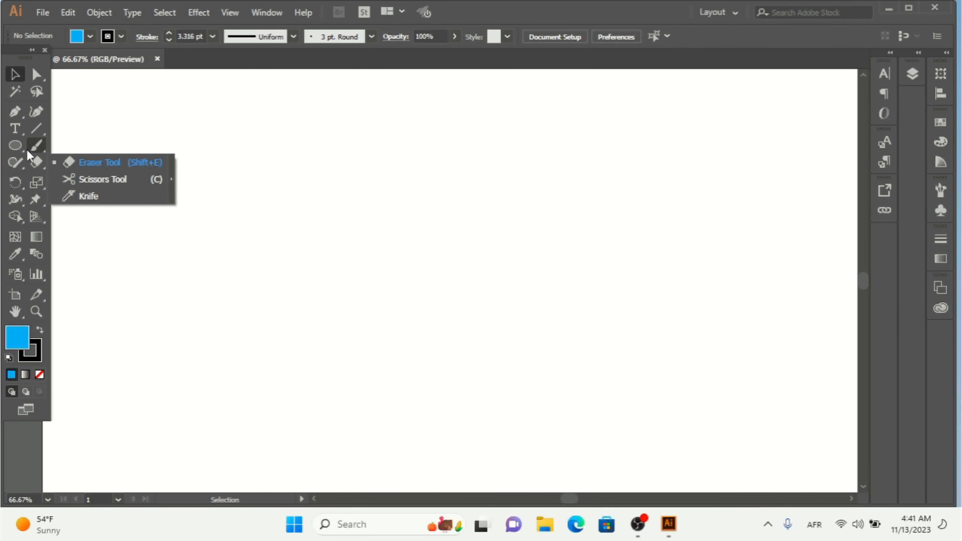
click(17, 147)
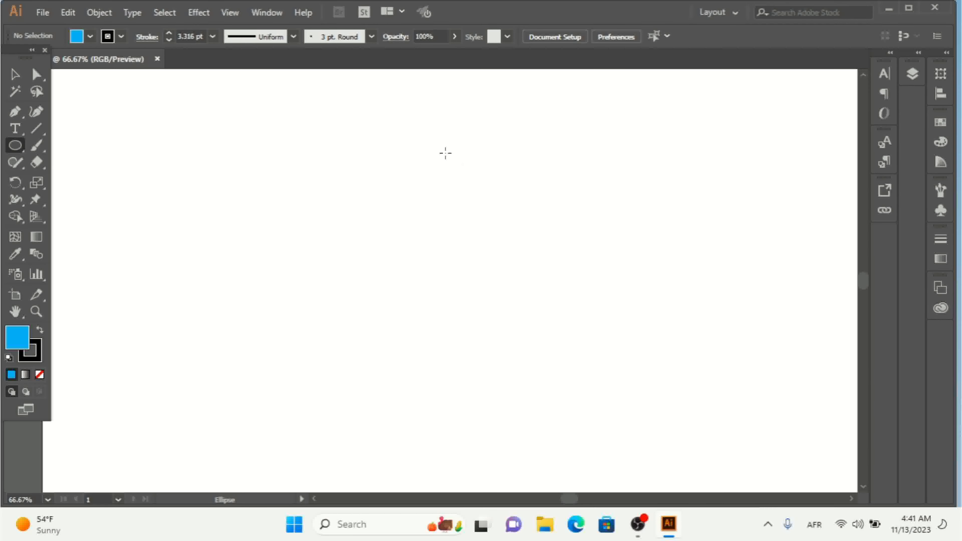
drag(443, 152, 535, 244)
click(15, 74)
drag(442, 155, 415, 187)
Erase two freehand wavy strokes inside the circle with the Eraser tool, a longer one across the middle and a shorter one above it.
drag(41, 162, 111, 172)
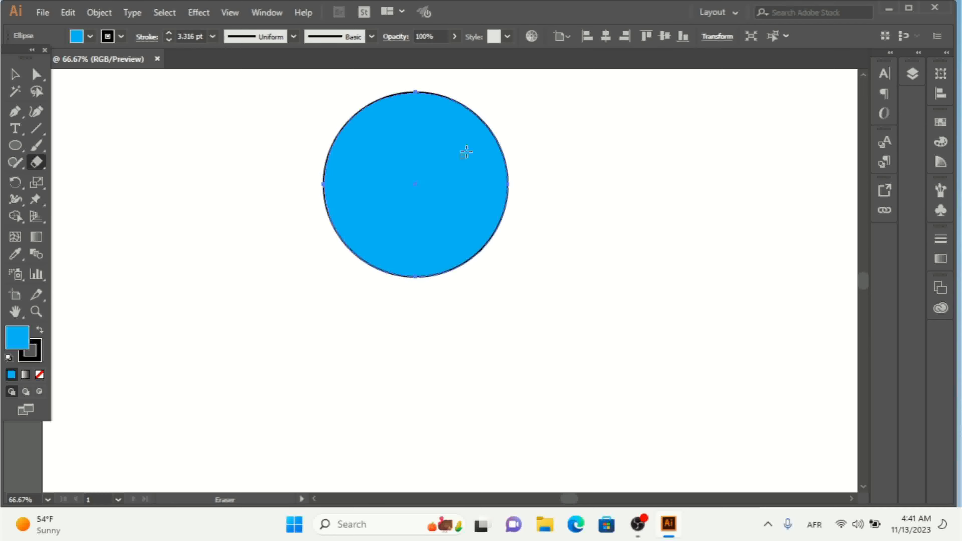
mouse_move(467, 151)
mouse_down()
mouse_move(446, 187)
mouse_move(378, 182)
mouse_move(356, 194)
mouse_up()
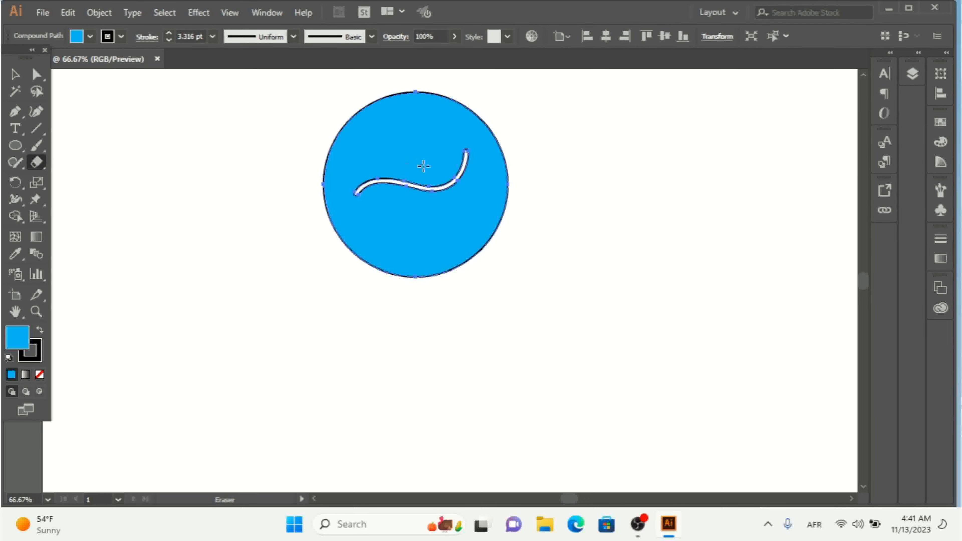
key(ctrl+plus)
key(ctrl+plus)
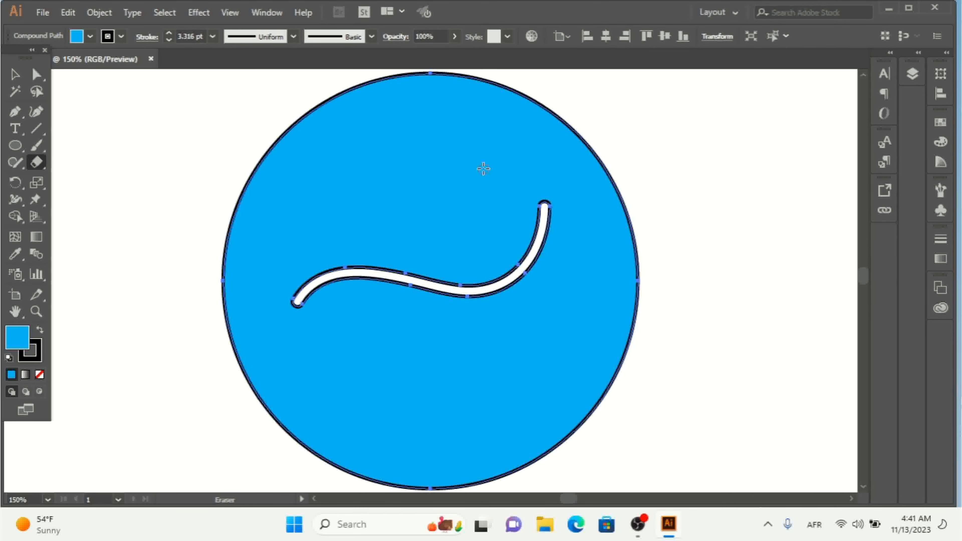
mouse_move(483, 168)
mouse_down()
mouse_move(456, 203)
mouse_move(386, 199)
mouse_move(342, 209)
mouse_up()
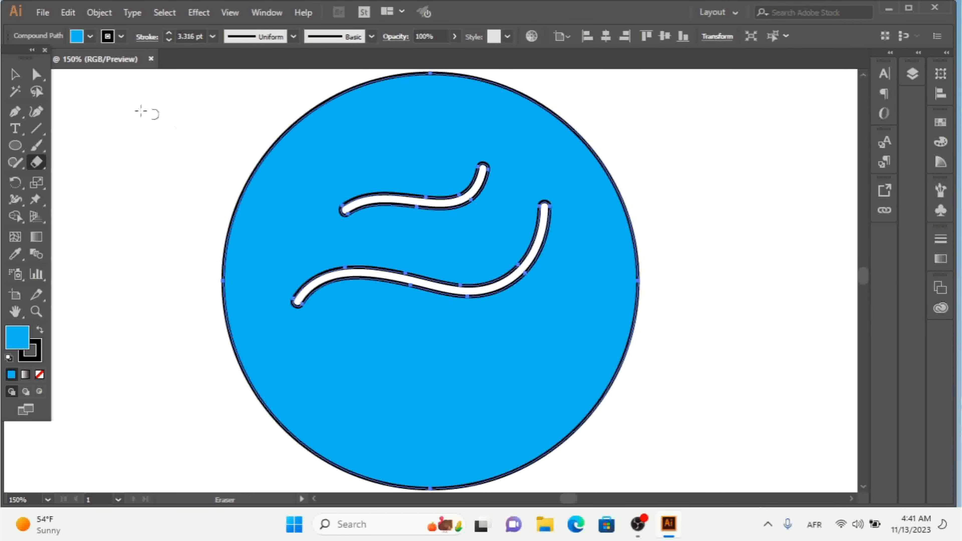
Pull the middle anchor on the upper edge of the shorter wavy cutout upward to widen it into a hump.
click(36, 74)
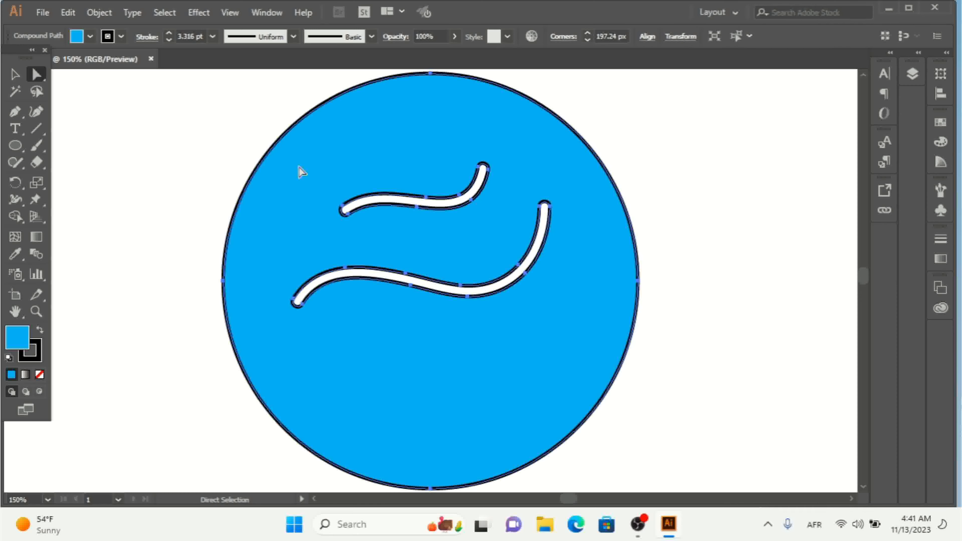
drag(427, 203, 424, 162)
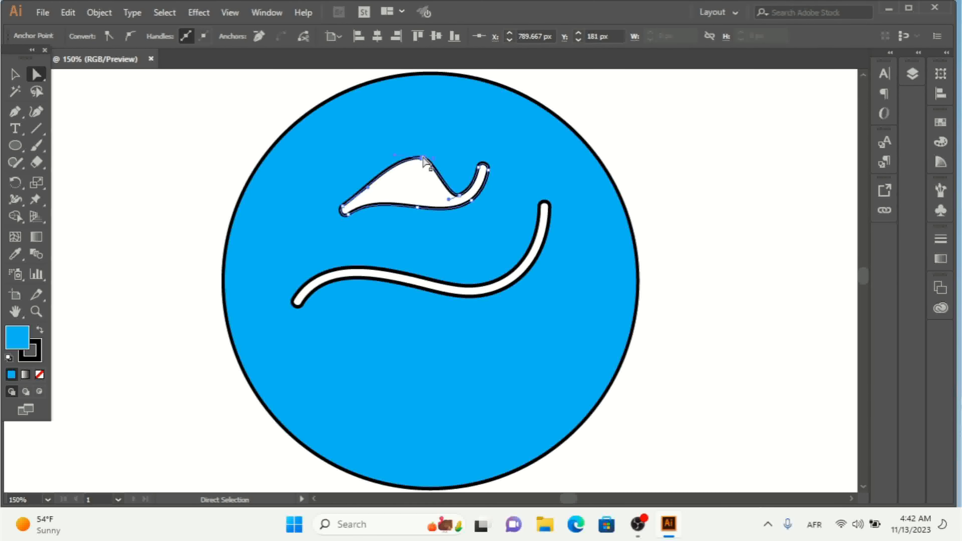
Erase a straight horizontal strip across the lower part of the circle to split it into two pieces.
drag(41, 166, 81, 163)
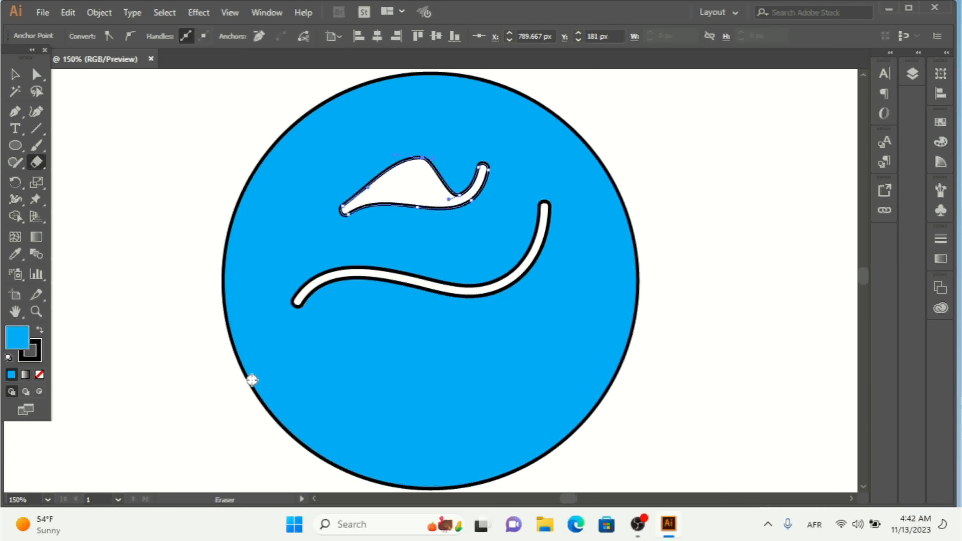
mouse_move(252, 379)
mouse_down()
mouse_move(429, 382)
mouse_move(437, 450)
mouse_up()
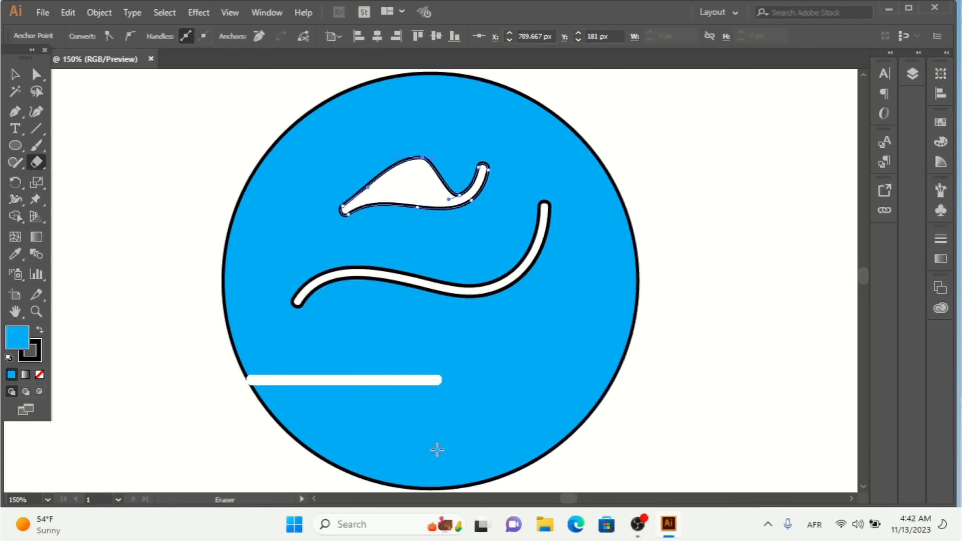
drag(437, 450, 634, 456)
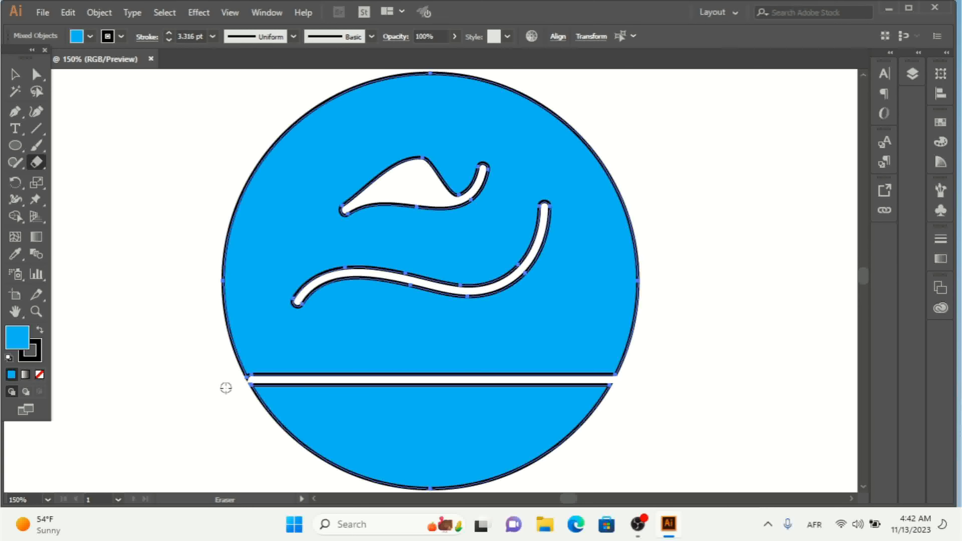
Move the cut-off lower segment away from the circle and undo the move.
click(15, 74)
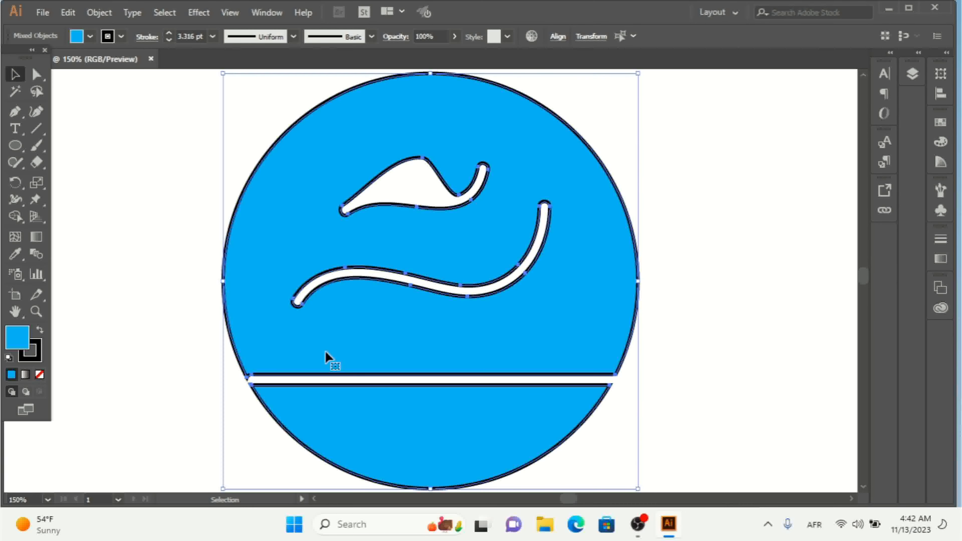
click(719, 393)
click(545, 424)
drag(504, 429, 704, 443)
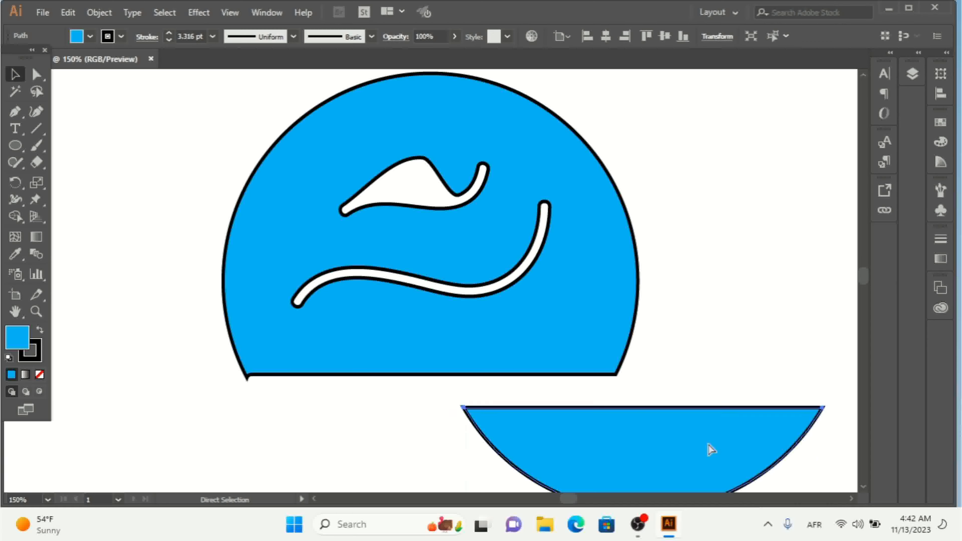
key(ctrl+z)
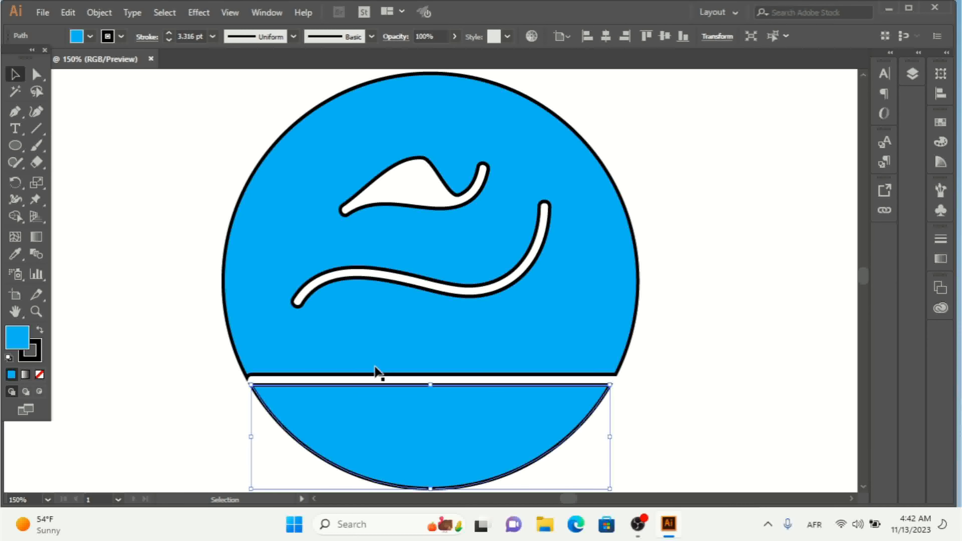
Try to erase a rectangular block from the circle's upper-right area with only the lower segment selected.
click(39, 163)
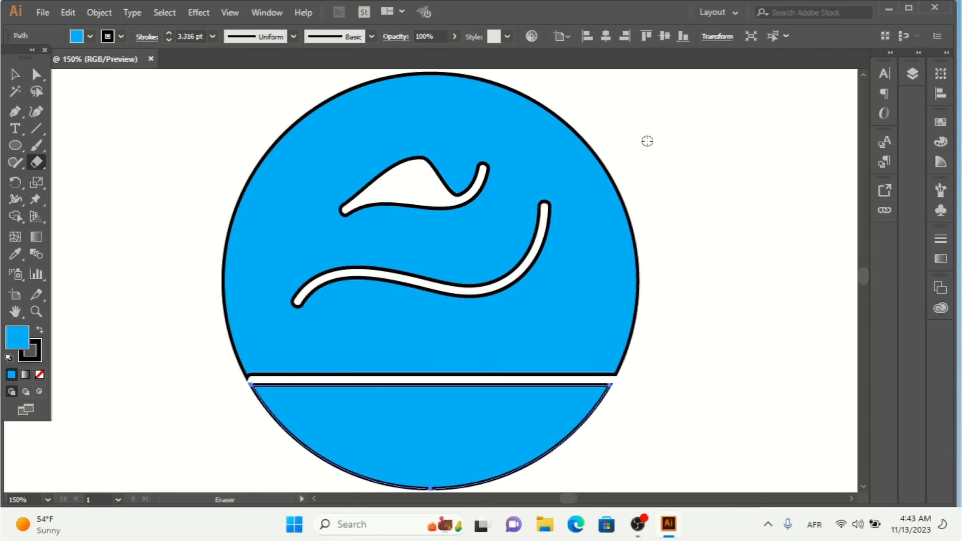
drag(648, 141, 634, 163)
mouse_move(634, 163)
mouse_down()
mouse_move(590, 203)
mouse_move(538, 216)
mouse_move(476, 255)
mouse_move(459, 275)
mouse_move(463, 284)
mouse_up()
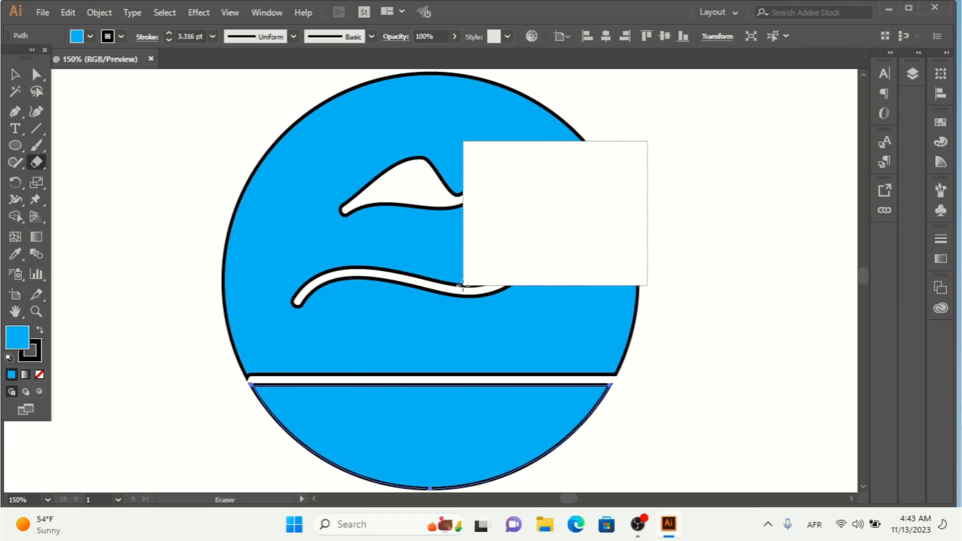
drag(463, 285, 463, 286)
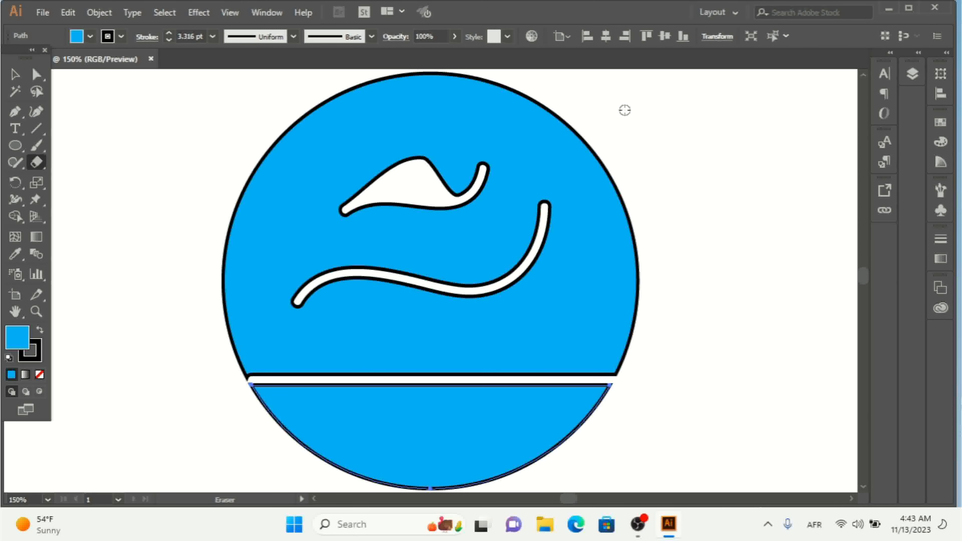
Select both circle pieces and erase a rectangular block from the circle's upper-right area with the Eraser tool.
click(15, 75)
drag(215, 147, 618, 441)
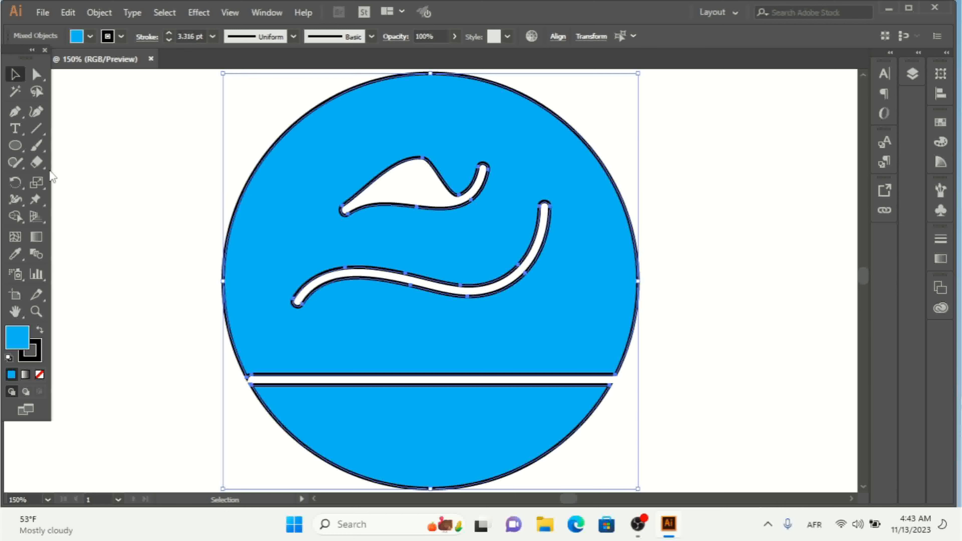
click(35, 165)
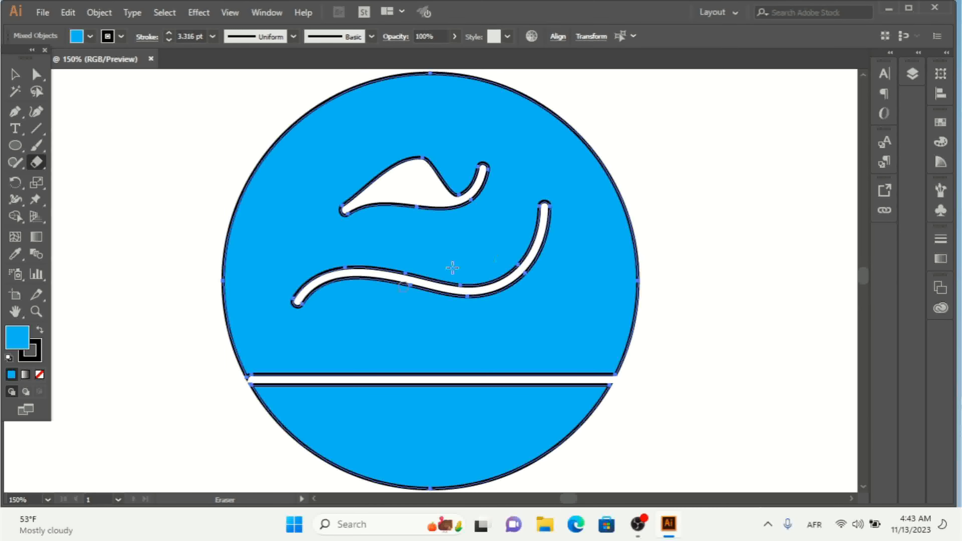
mouse_move(620, 156)
mouse_down()
mouse_move(608, 196)
mouse_move(528, 217)
mouse_move(503, 282)
mouse_move(485, 289)
mouse_up()
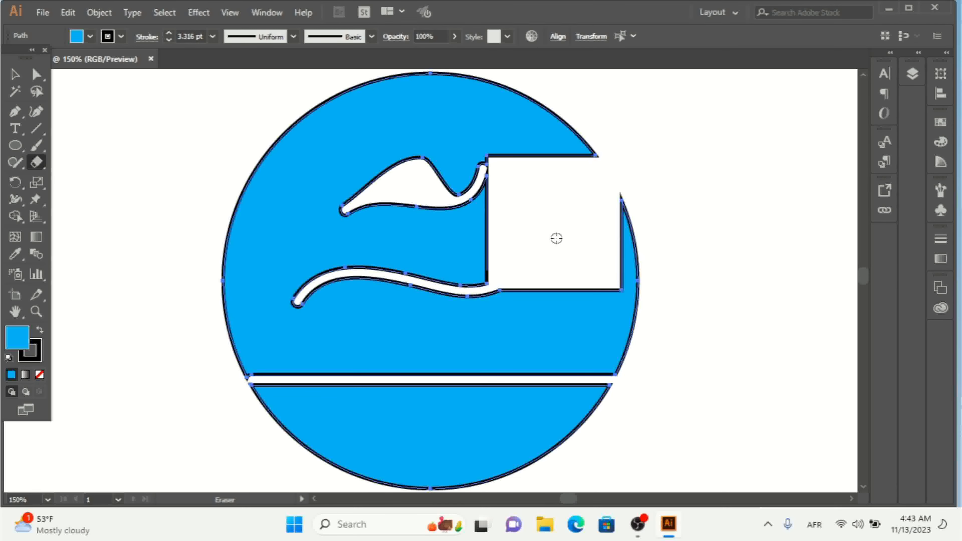
Erase the entire circle artwork with one rectangular eraser block drawn around it.
key(ctrl+plus)
key(ctrl+minus)
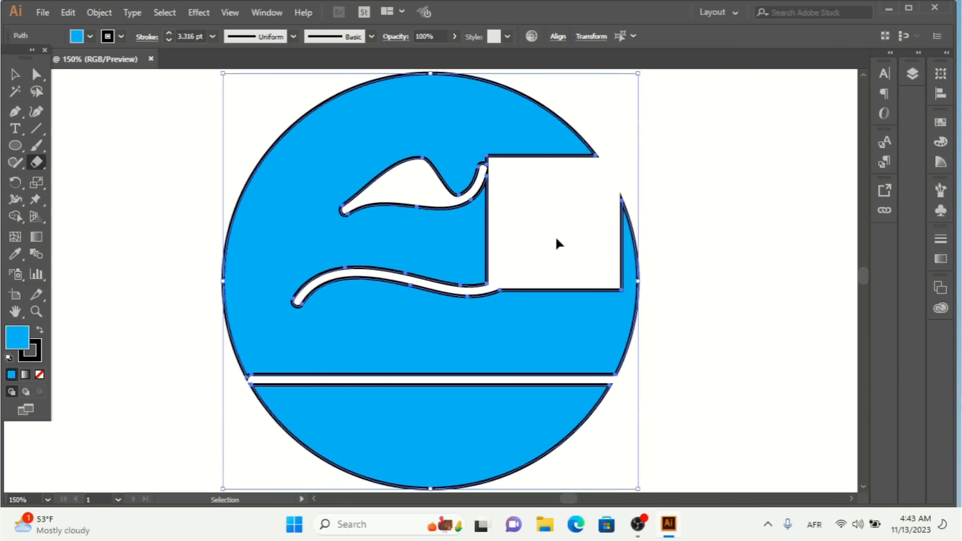
key(ctrl+minus)
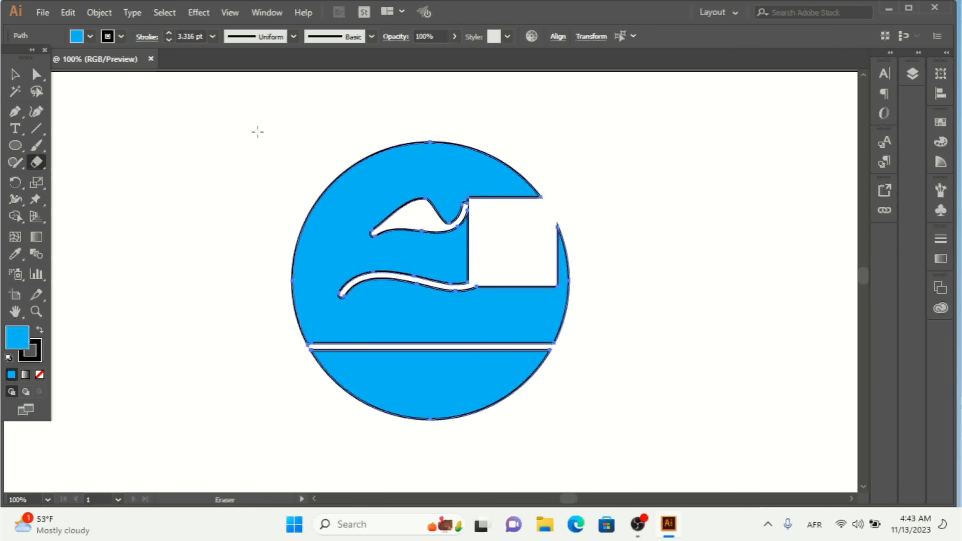
mouse_move(258, 132)
mouse_down()
mouse_move(398, 204)
mouse_move(613, 414)
mouse_move(619, 431)
mouse_up()
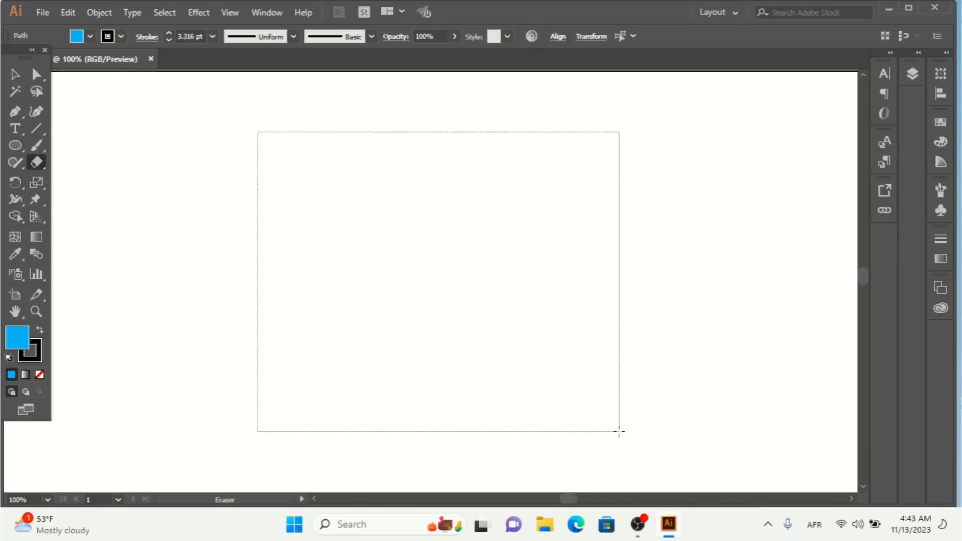
drag(619, 431, 620, 431)
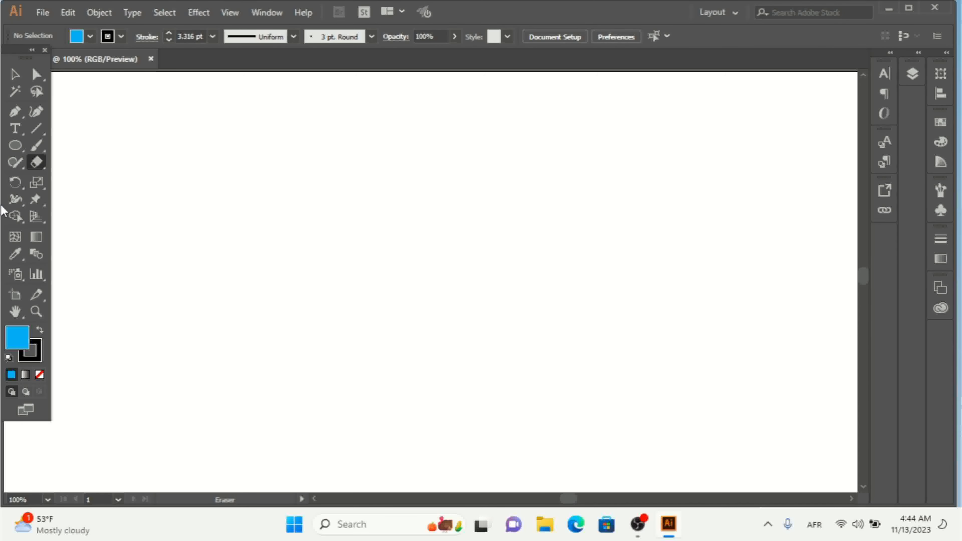
Draw a blue square on the empty artboard with the Rectangle tool.
click(39, 165)
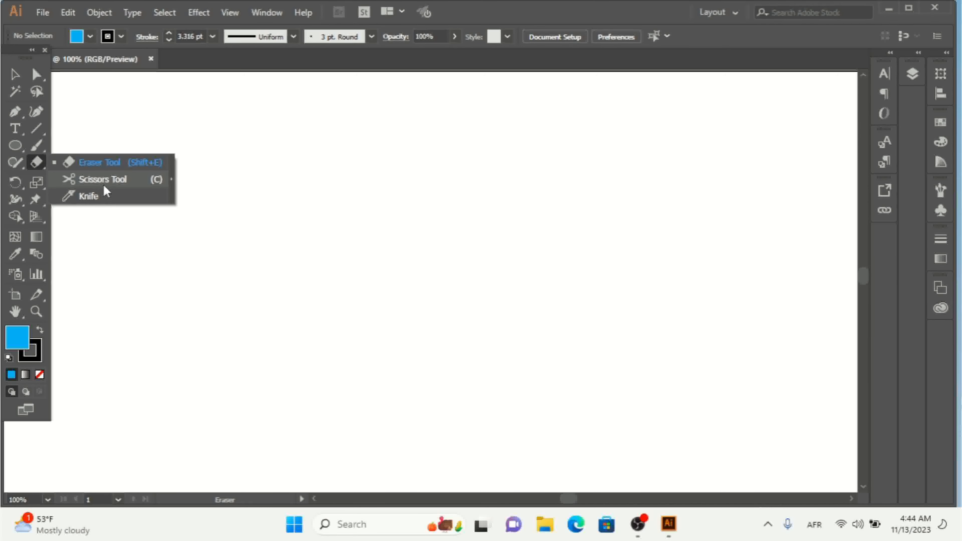
click(15, 145)
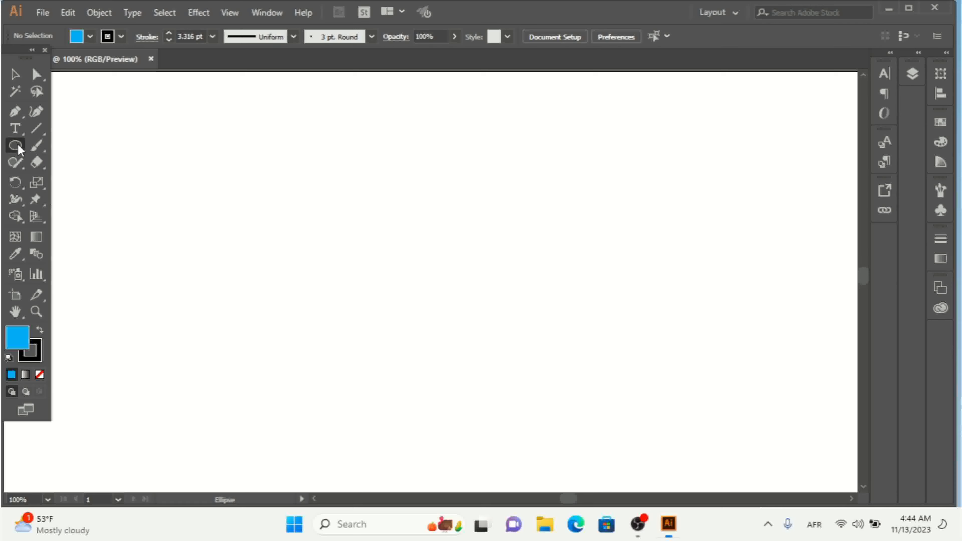
click(18, 149)
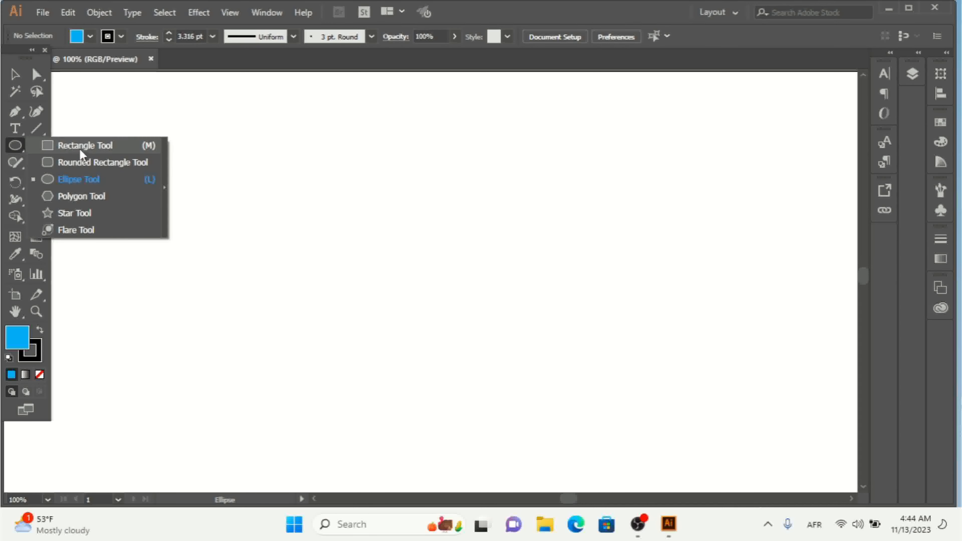
click(103, 148)
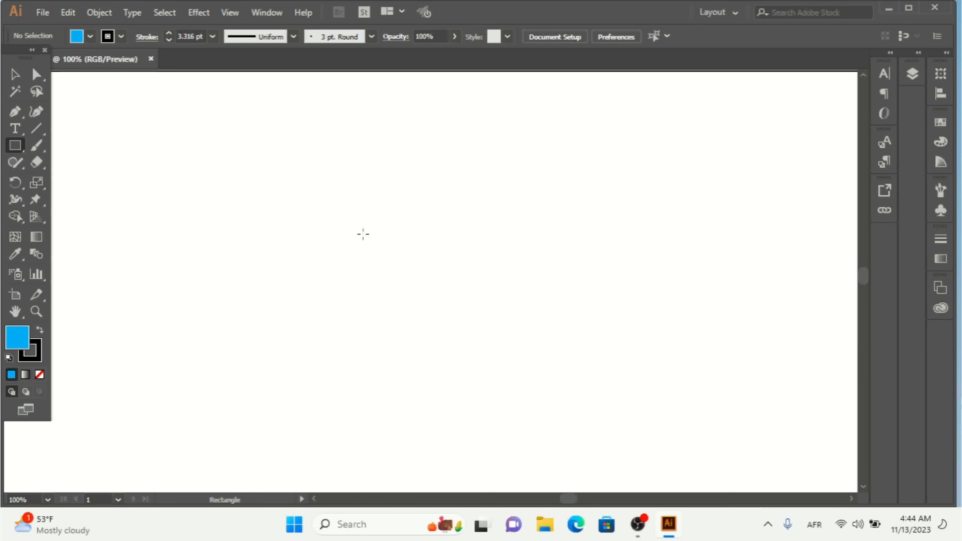
drag(360, 223, 440, 317)
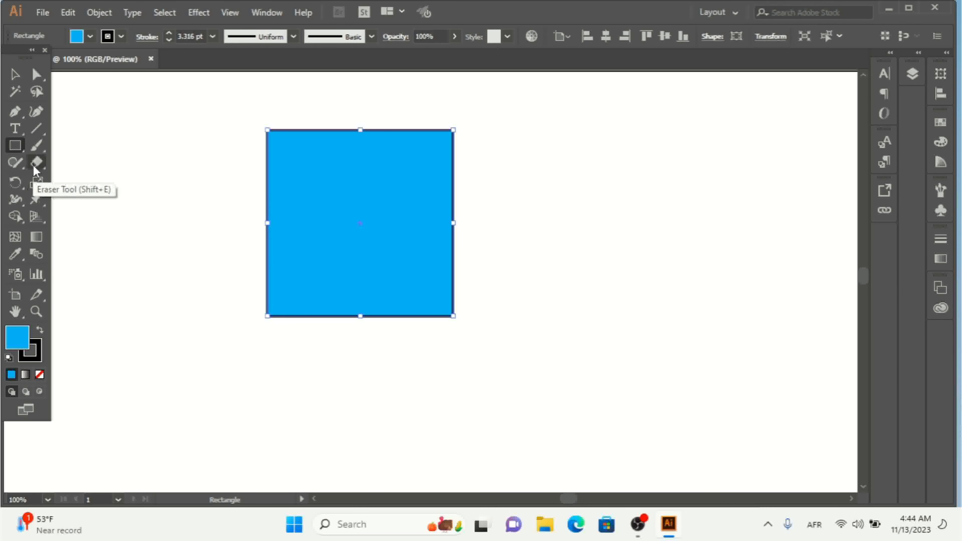
Reduce the square's stroke weight to 0 pt.
click(169, 40)
click(169, 40)
click(169, 40)
click(170, 40)
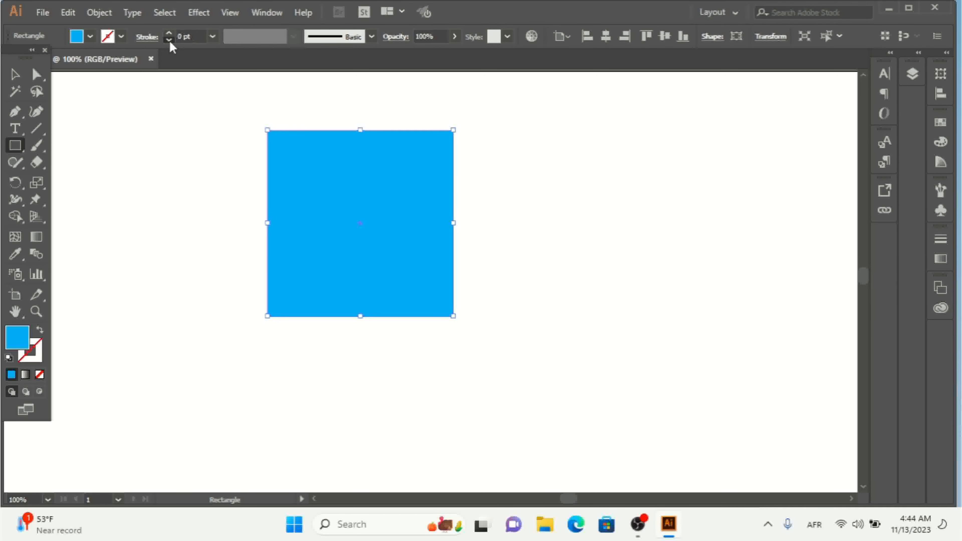
Cut the square's path with the Scissors tool at a point about a third of the way down its right edge.
click(43, 169)
click(94, 181)
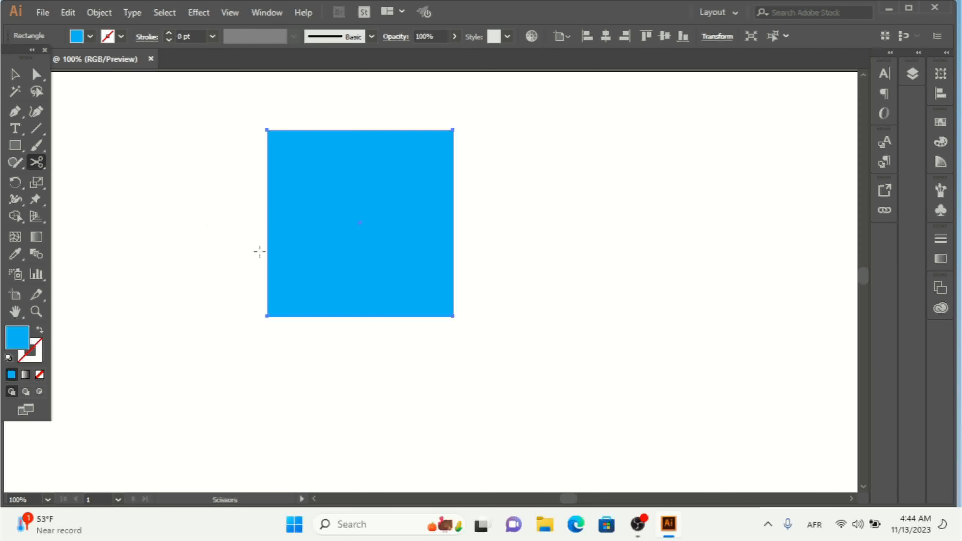
click(303, 222)
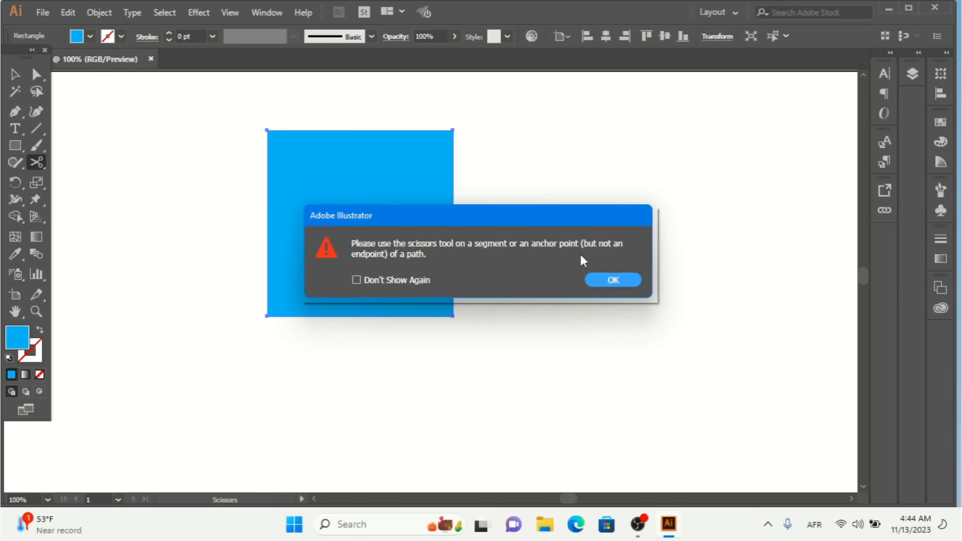
click(621, 284)
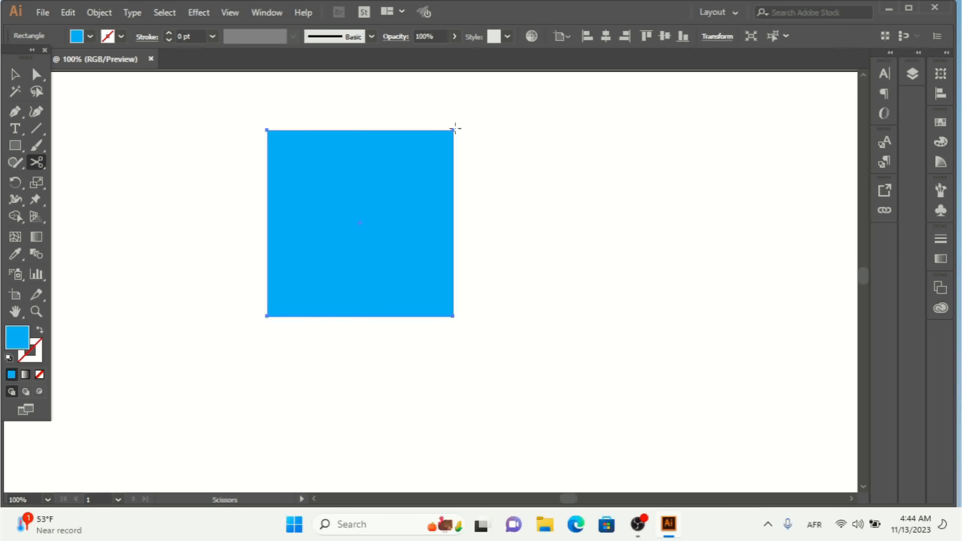
click(453, 194)
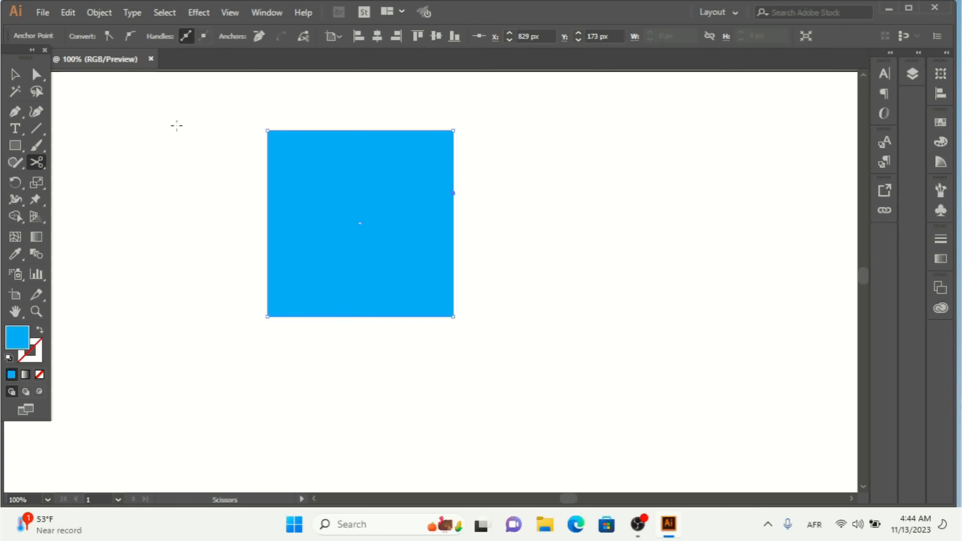
Pull the cut anchor on the square's right edge outward into a pointed tip and shift the whole shape to the left.
click(36, 74)
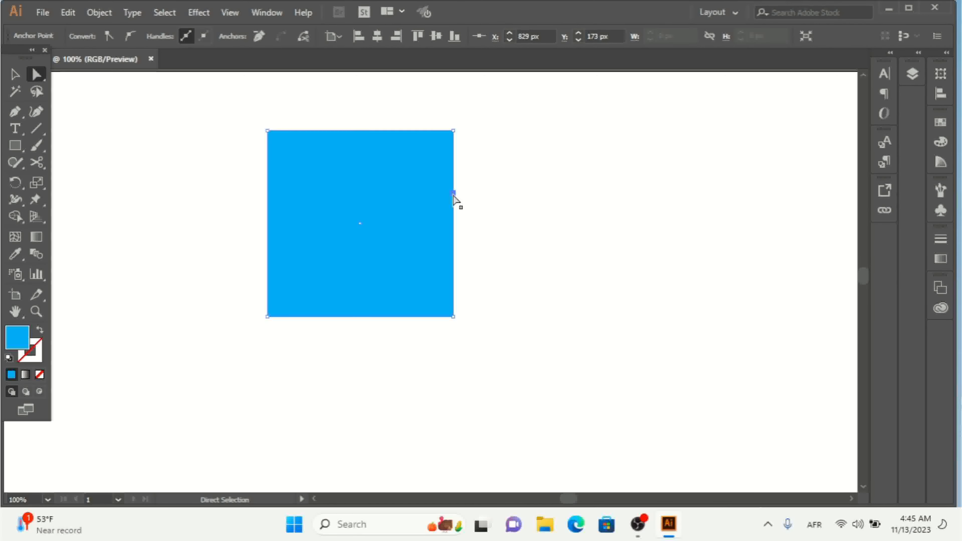
drag(453, 197, 580, 259)
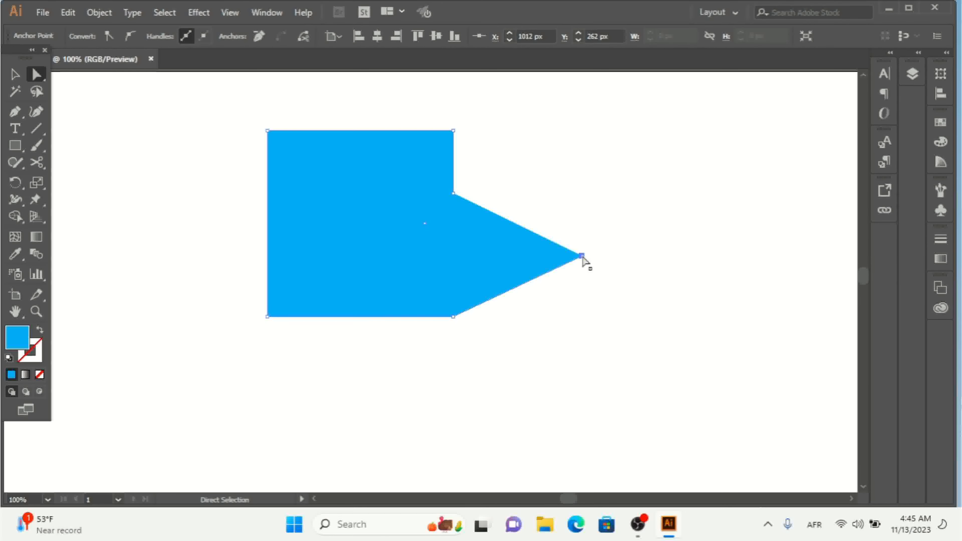
drag(531, 262, 462, 264)
click(507, 273)
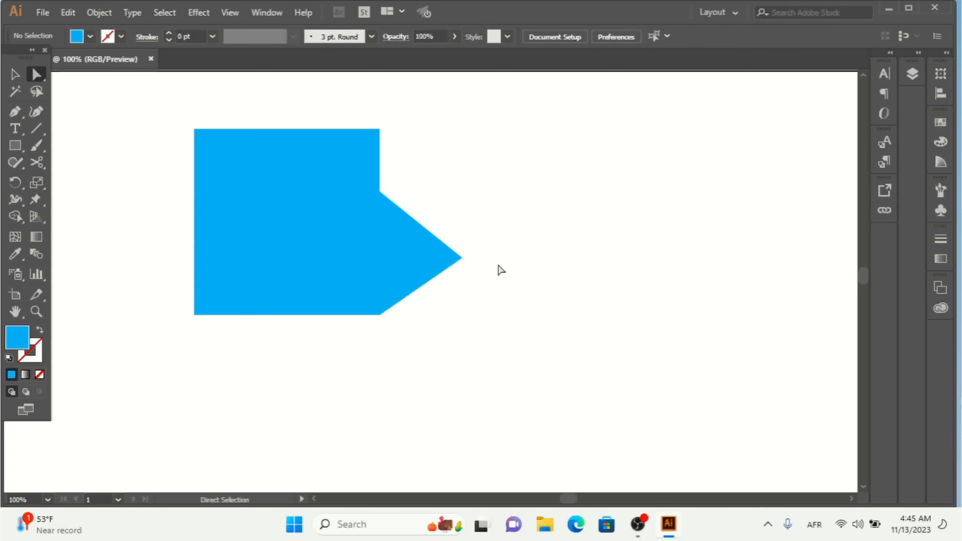
Try pulling the other cut endpoint on the right edge outward, and undo that move.
click(462, 260)
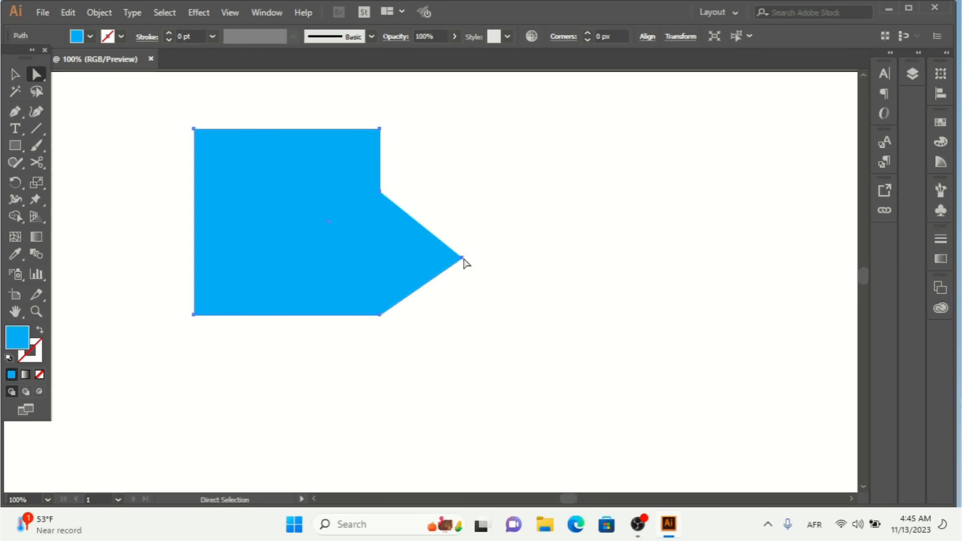
drag(380, 193, 491, 187)
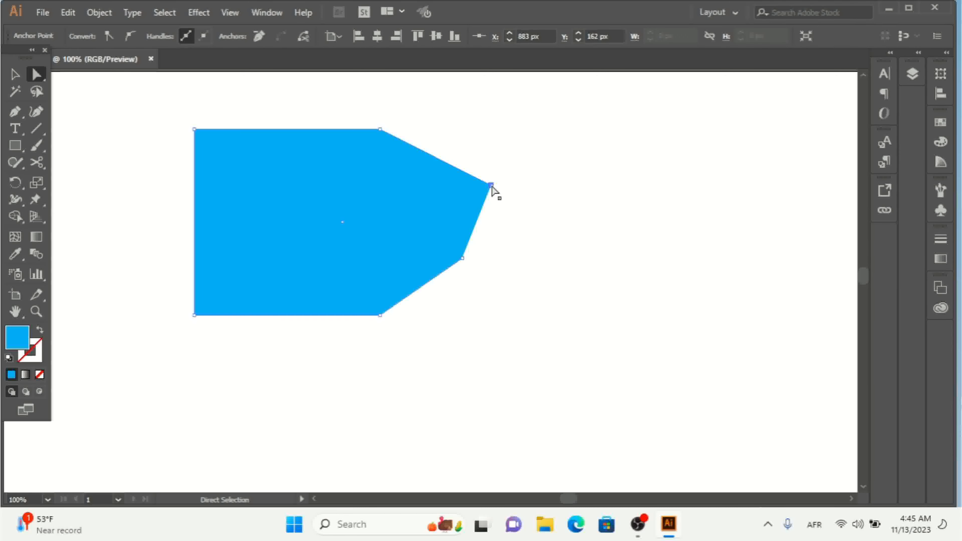
key(ctrl+z)
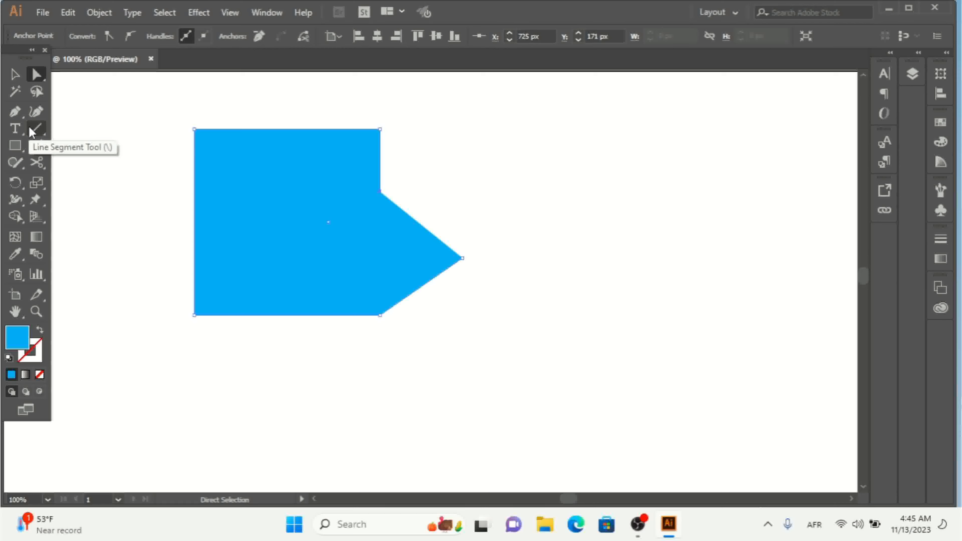
Cut the blue shape's path with the Scissors tool at its top-right and top-left corner anchors.
click(42, 166)
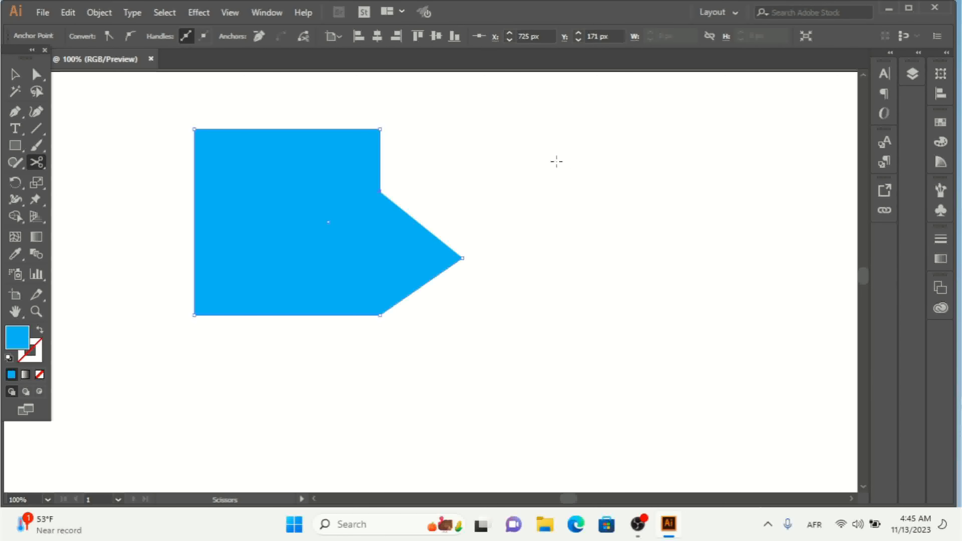
click(379, 130)
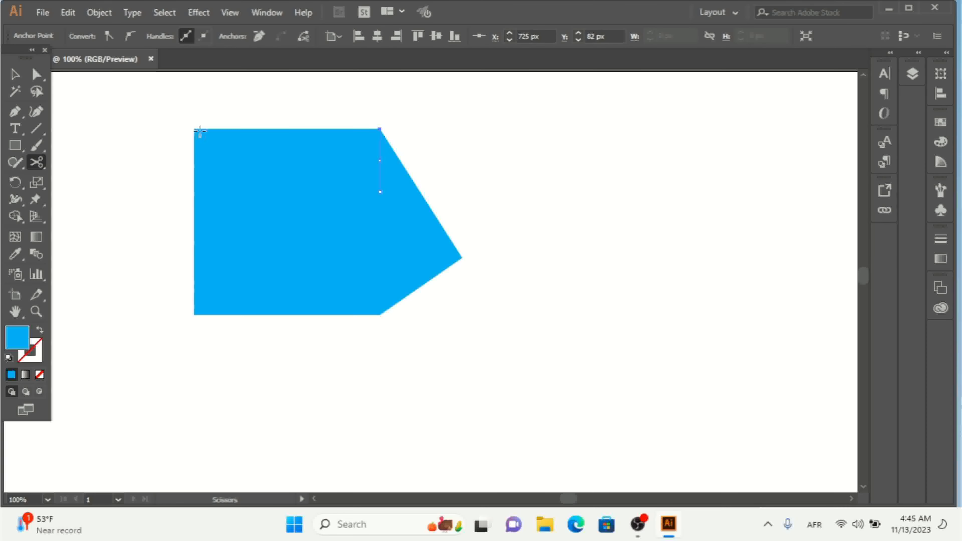
click(195, 129)
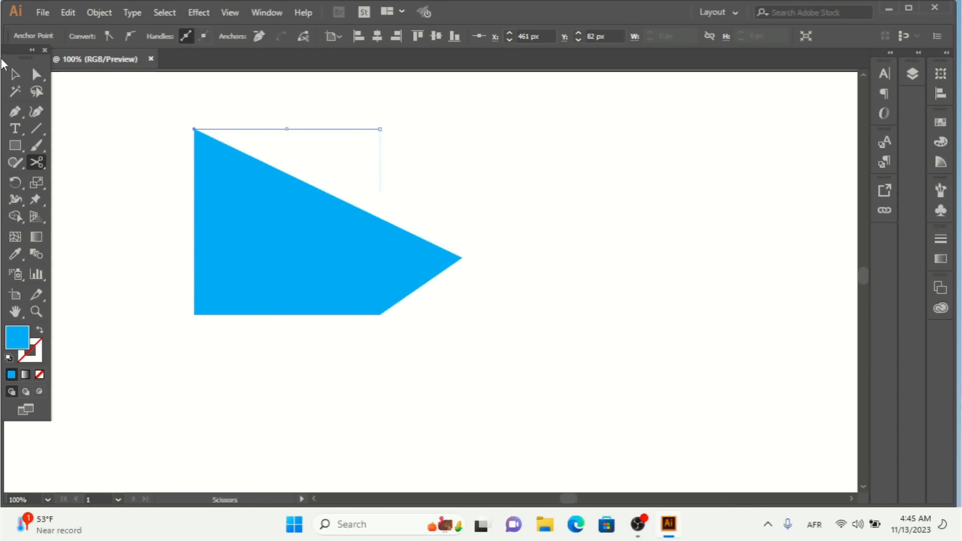
Separate the cut pieces by tilting the top segment upward from its right endpoint and moving the blue shape down and right.
click(34, 77)
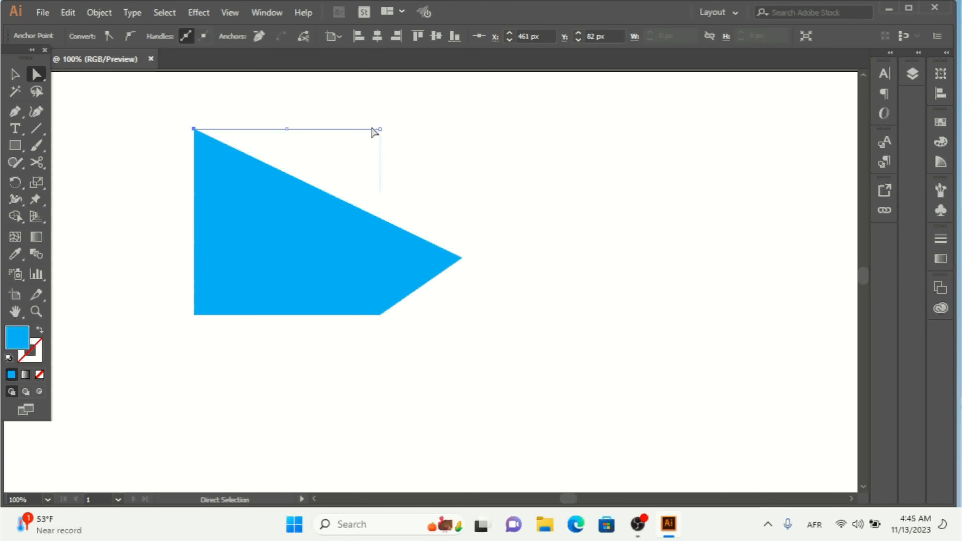
drag(380, 131, 353, 98)
drag(360, 256, 375, 294)
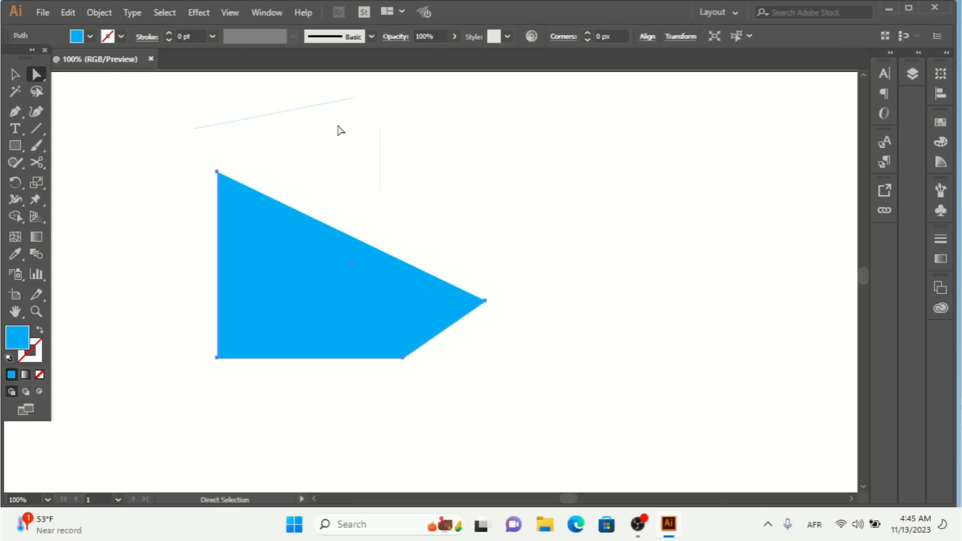
click(331, 106)
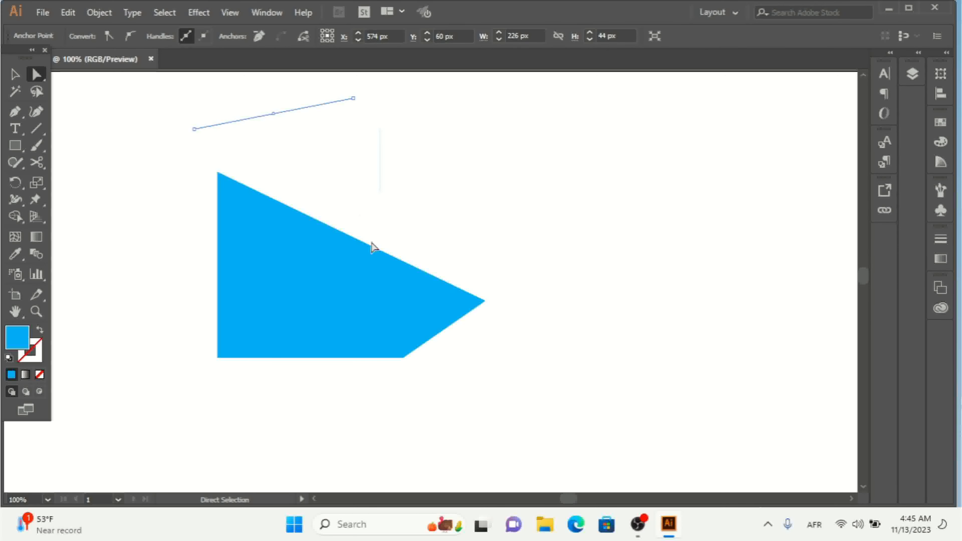
click(374, 217)
Give the remaining blue shape a 5 pt black stroke.
click(245, 214)
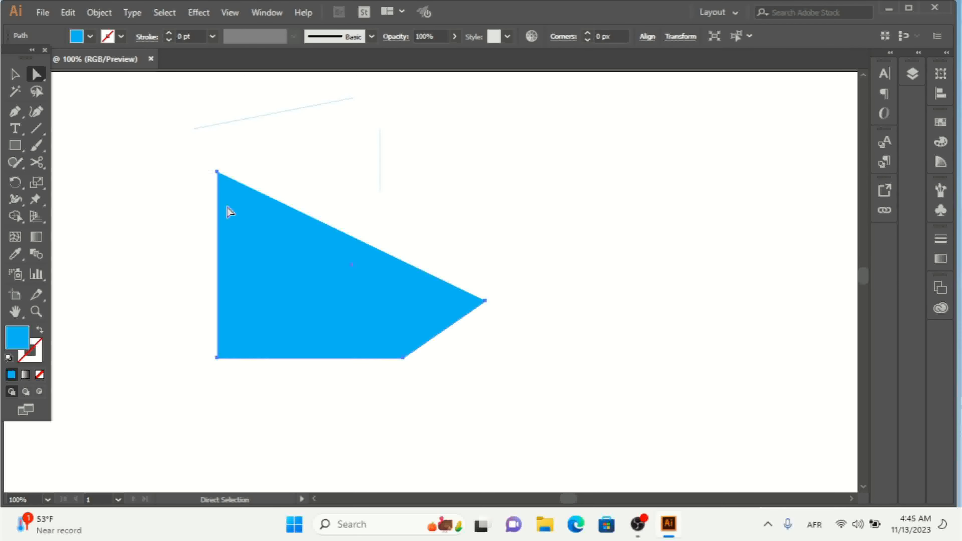
click(169, 33)
click(169, 34)
click(169, 33)
click(168, 33)
click(169, 33)
click(168, 33)
click(158, 210)
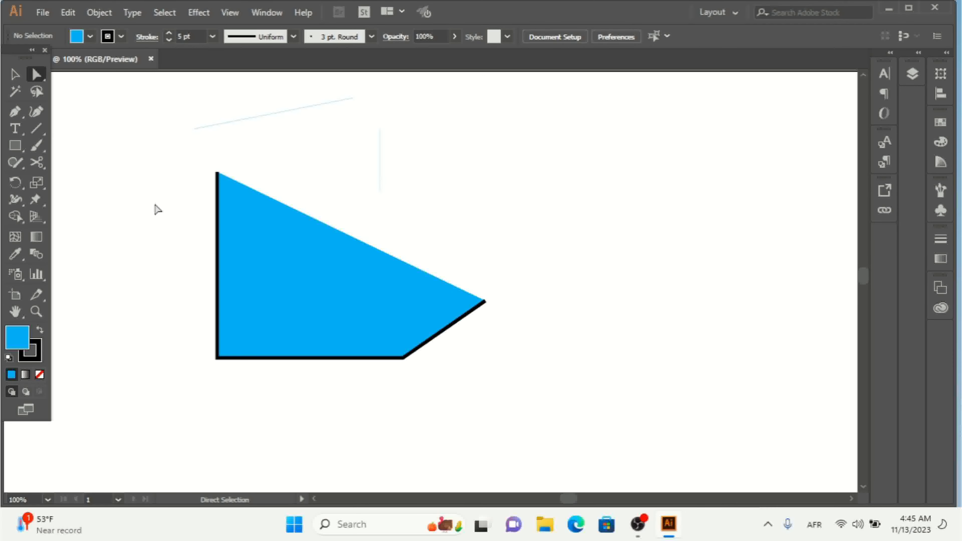
Try a teal fill and no fill on the stroked shape, and set its fill to red.
click(264, 260)
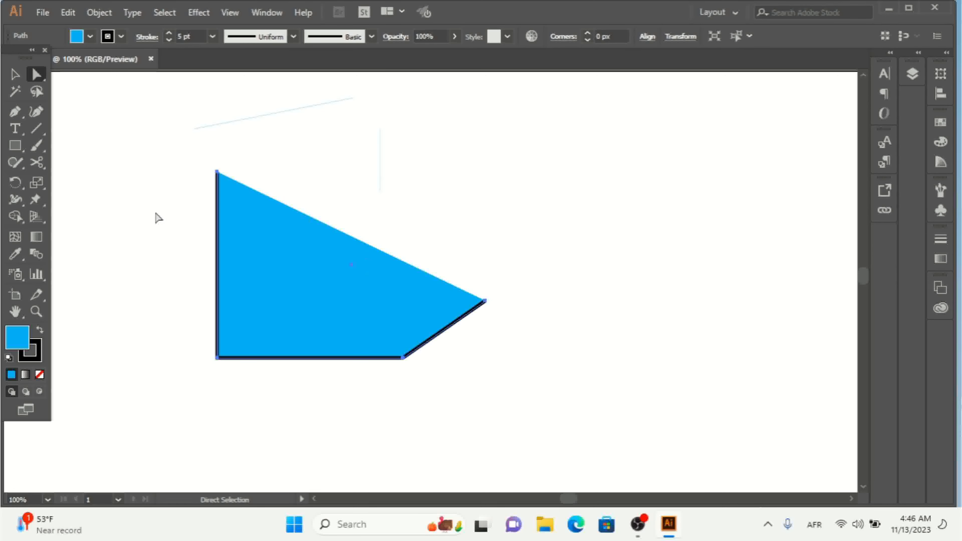
click(80, 38)
click(79, 68)
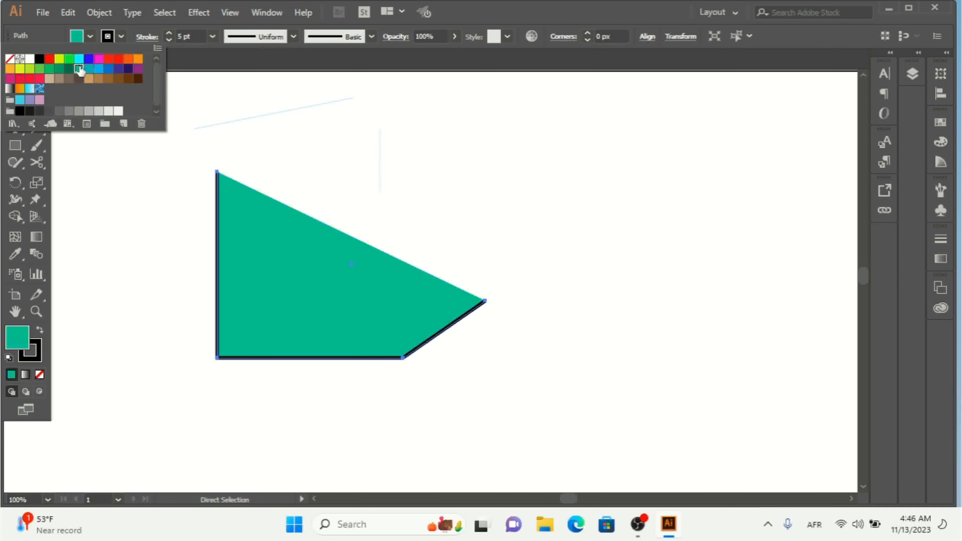
click(10, 59)
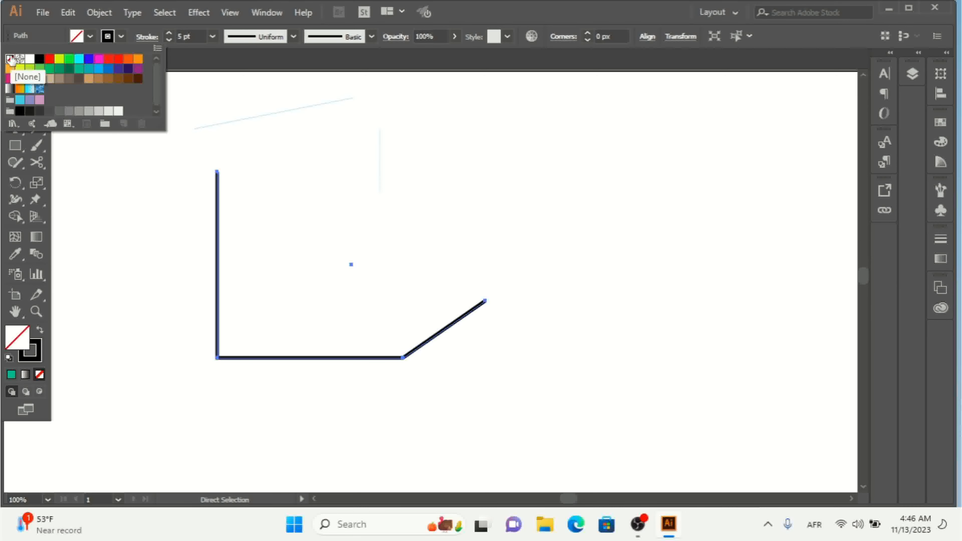
click(50, 58)
click(91, 39)
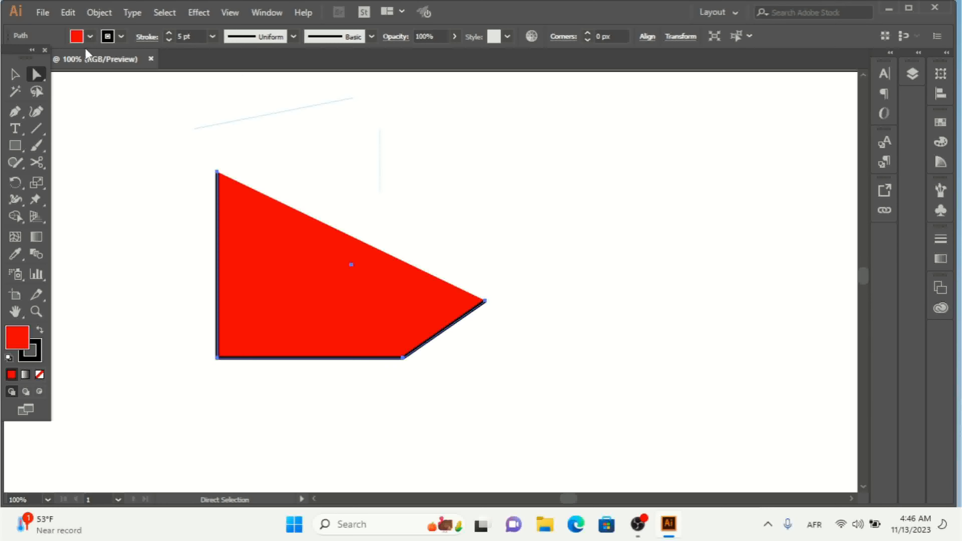
Try to cut the red shape with the Scissors tool on its unstroked diagonal side and at its upper-left endpoint.
click(36, 162)
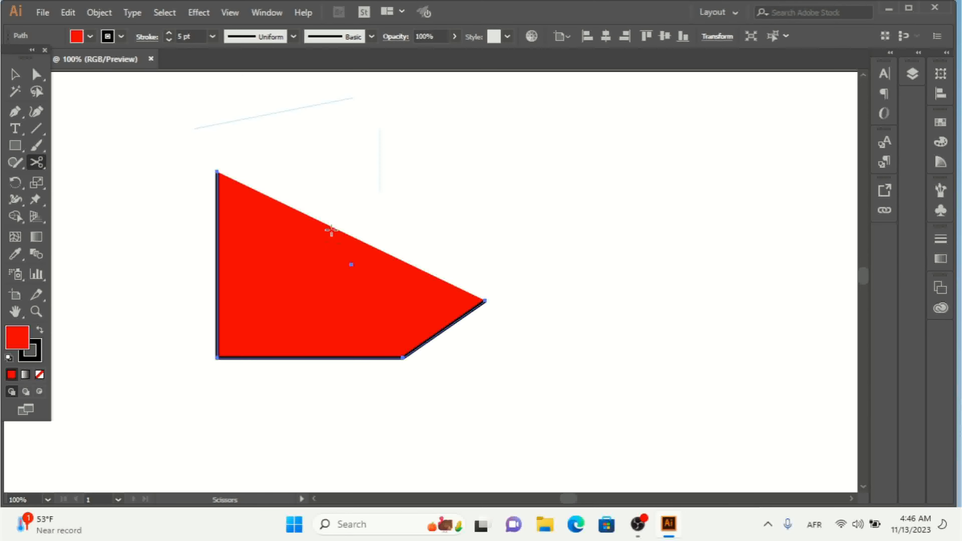
click(348, 237)
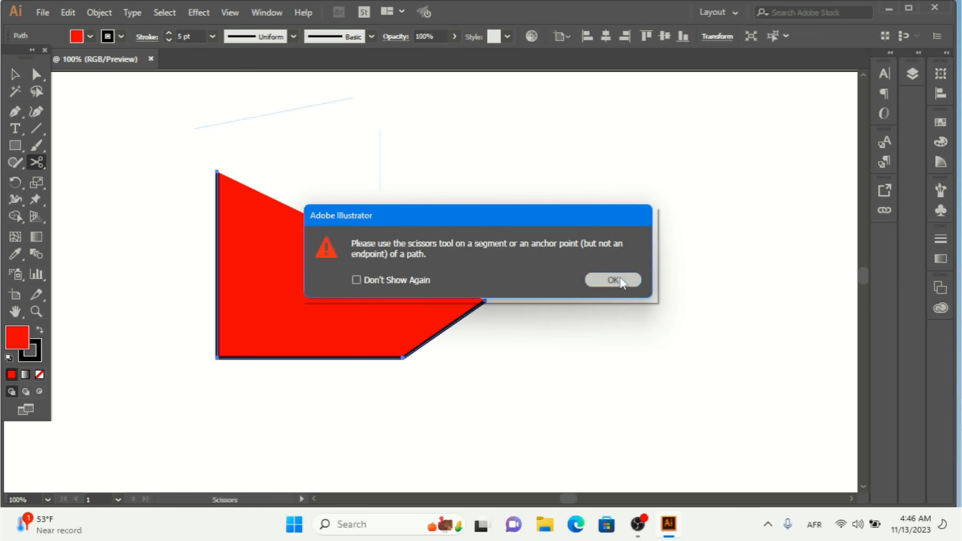
click(613, 280)
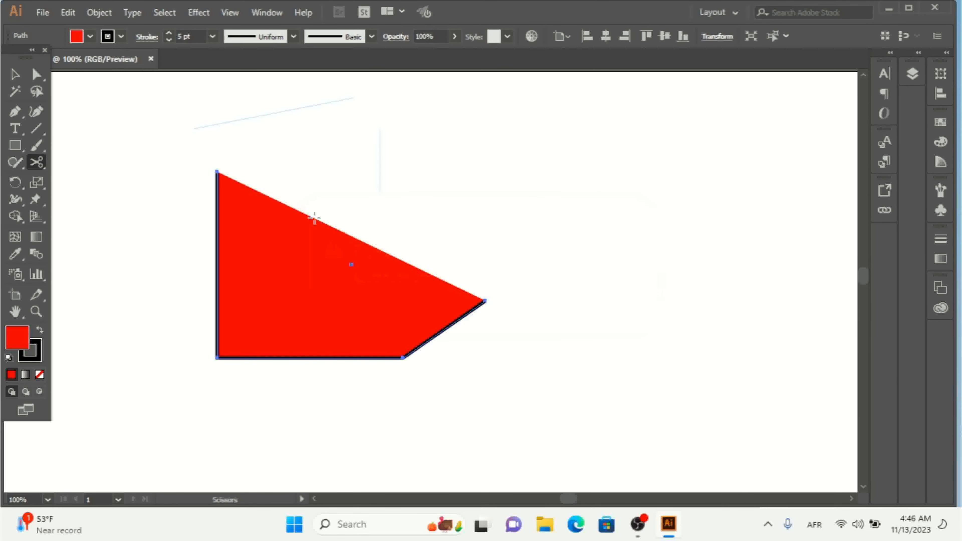
click(217, 174)
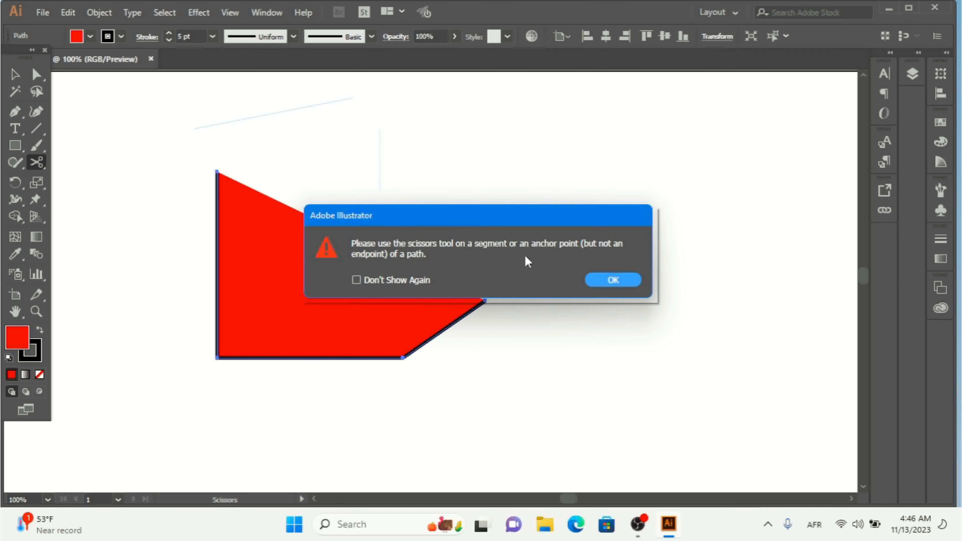
click(613, 280)
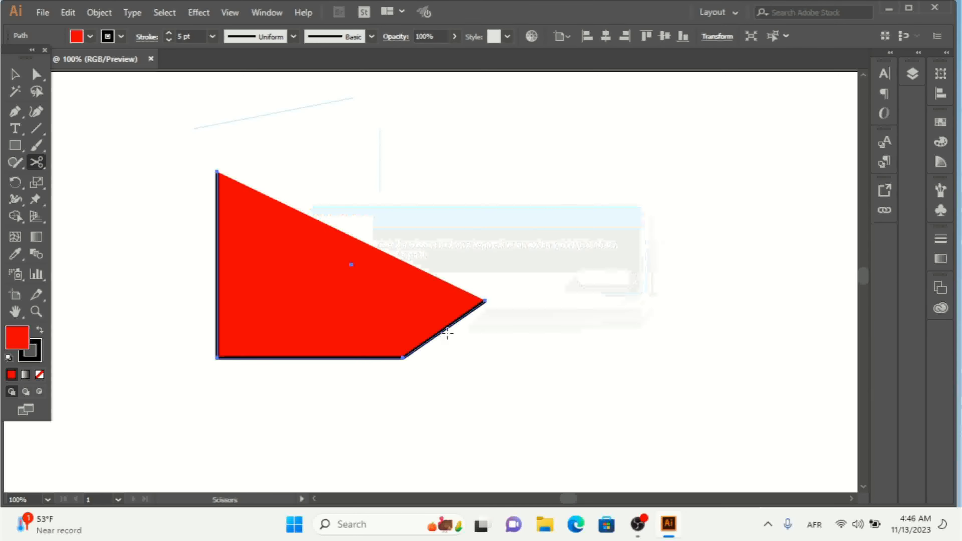
Cut the red shape's path at its two bottom corners and move the vertical and horizontal segments apart.
click(402, 358)
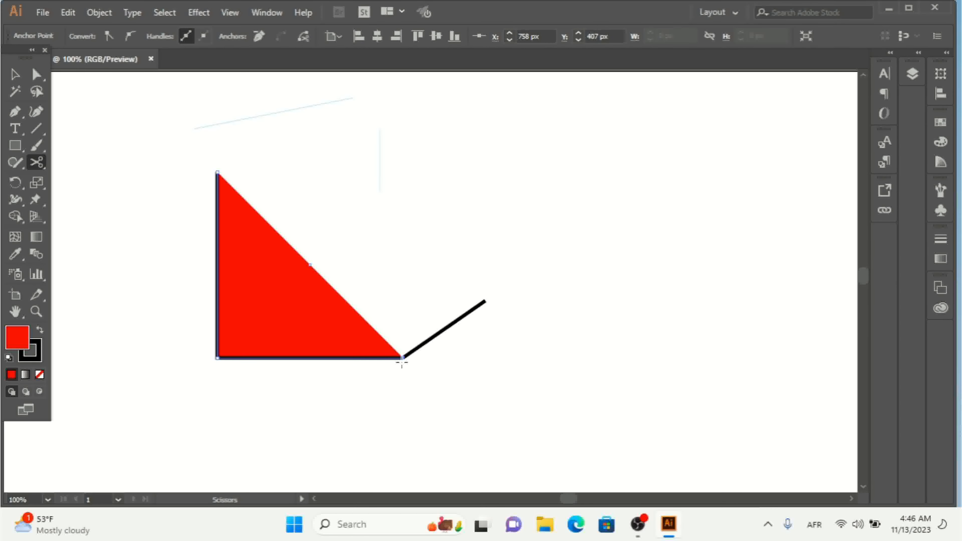
click(217, 358)
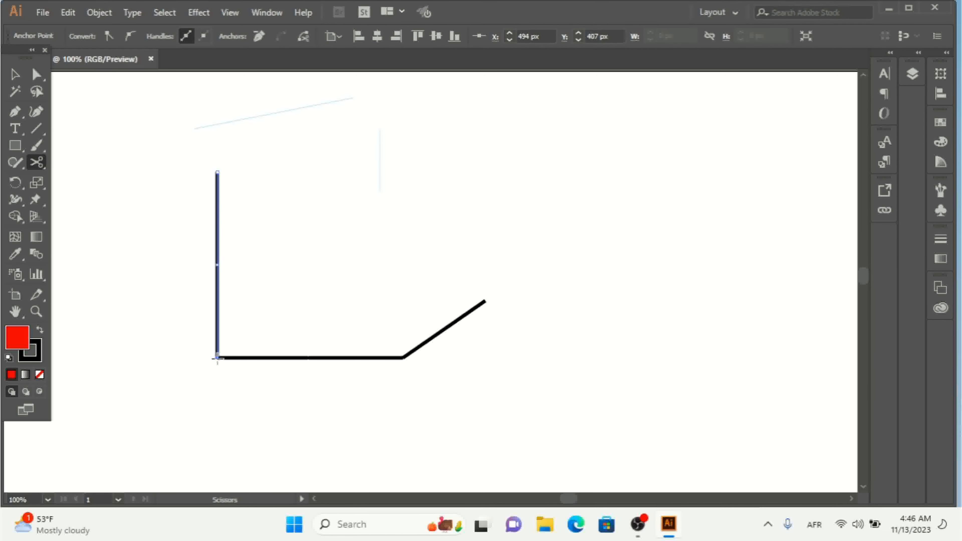
click(37, 75)
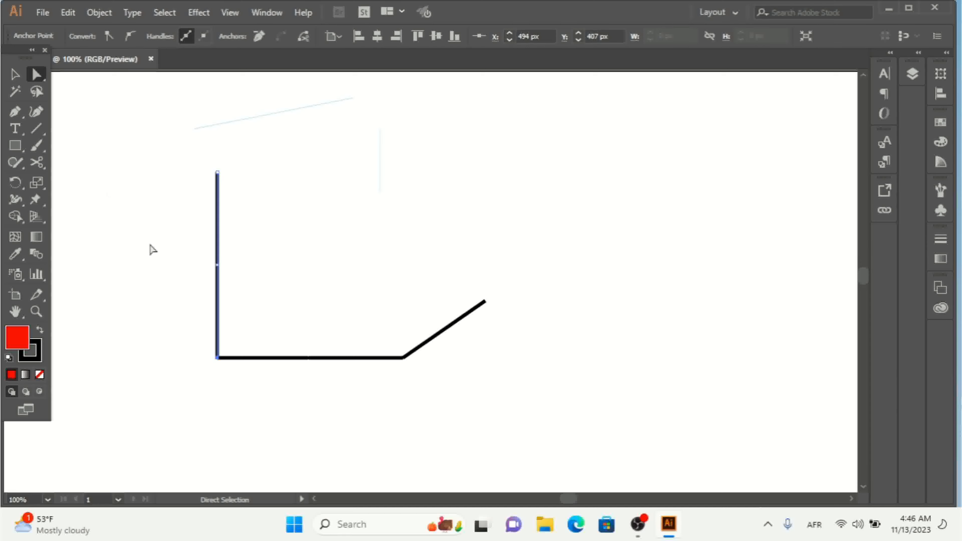
click(171, 260)
drag(217, 255, 234, 240)
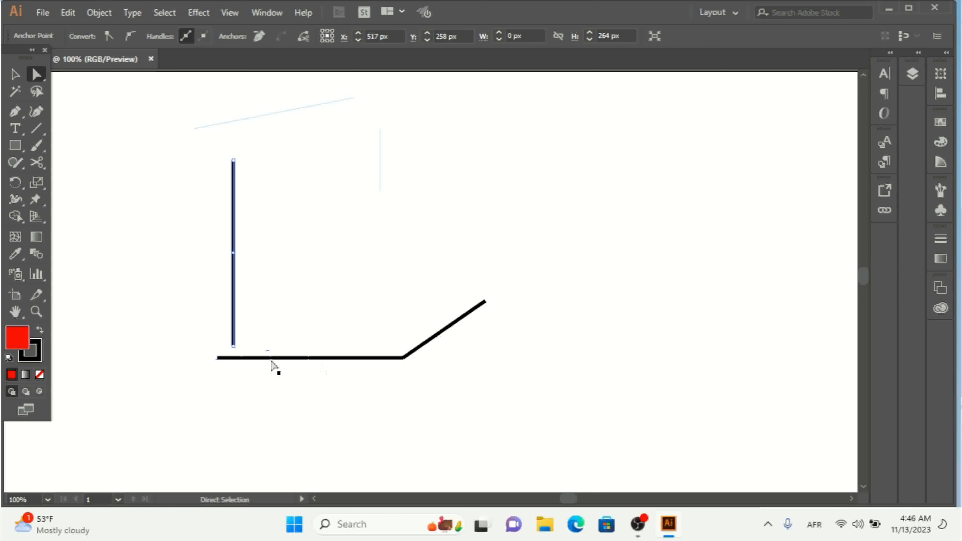
click(381, 363)
drag(390, 271, 429, 243)
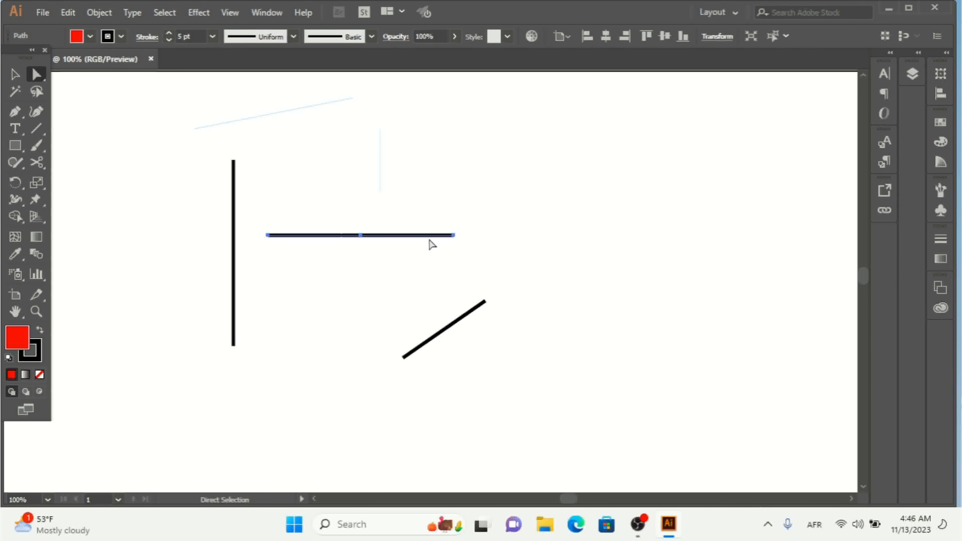
click(535, 181)
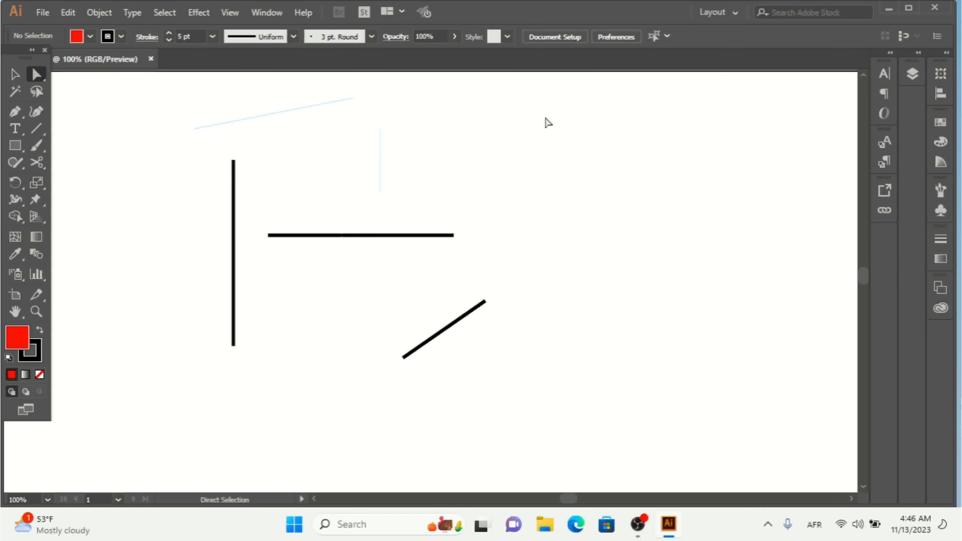
Select all the cut line pieces on the artboard and delete them.
drag(547, 114, 185, 367)
drag(183, 363, 184, 363)
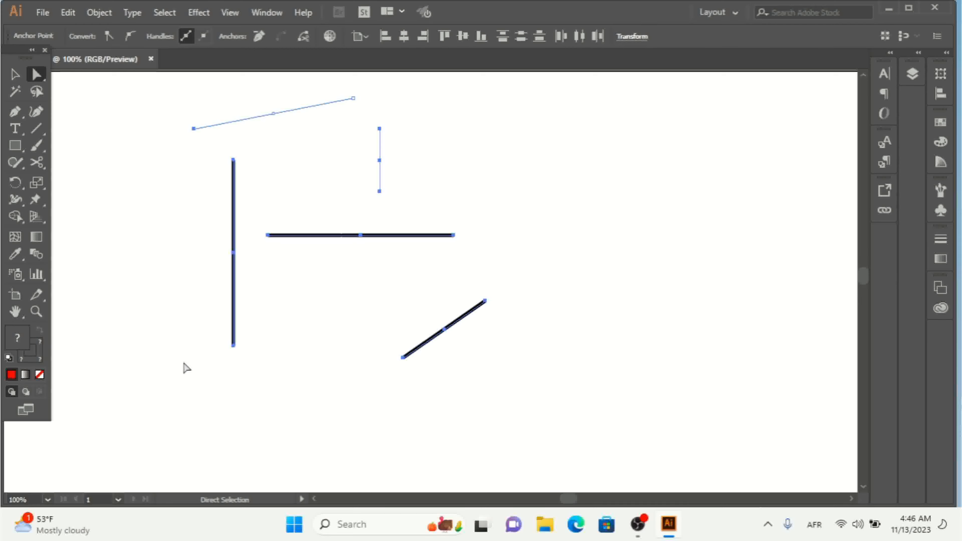
key(Delete)
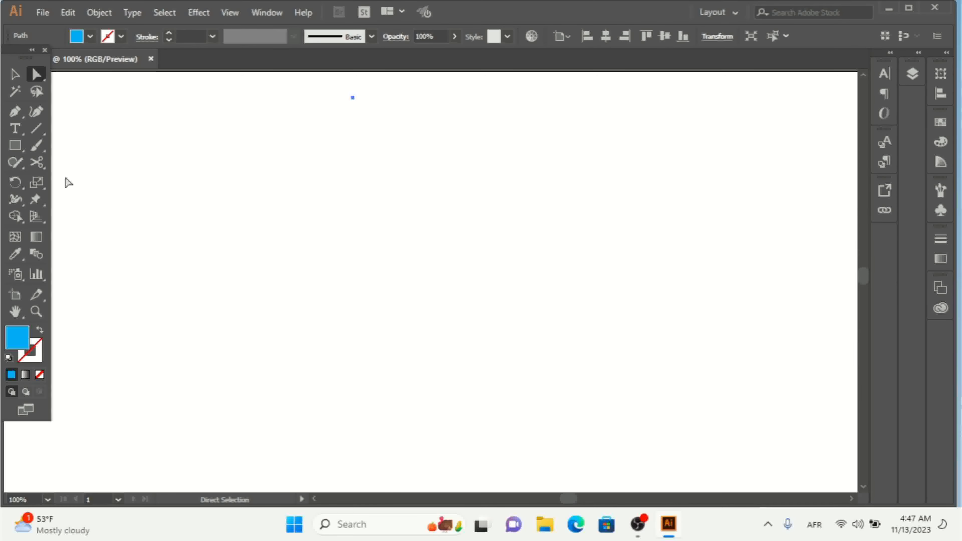
Draw a small blue circle on the upper middle part of the artboard with the Ellipse tool.
click(36, 161)
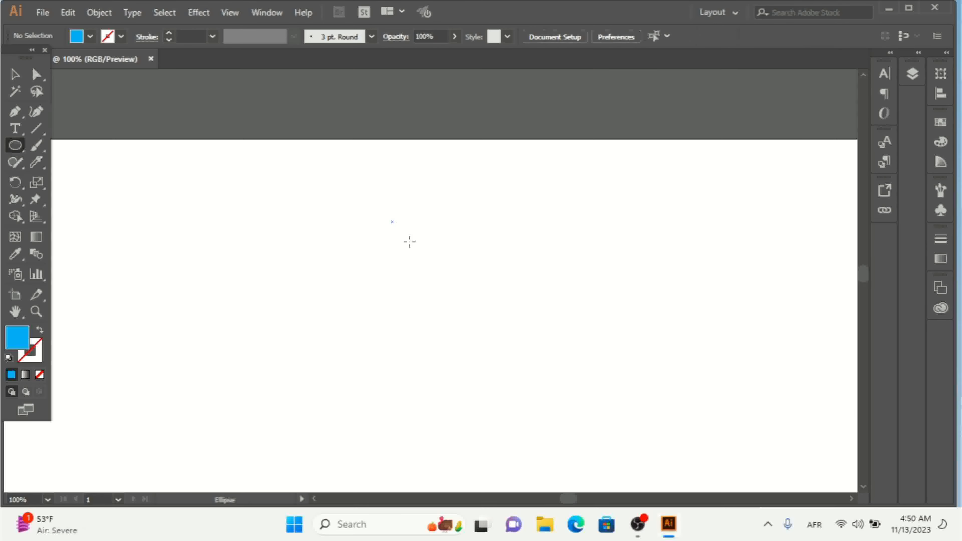
drag(408, 241, 475, 306)
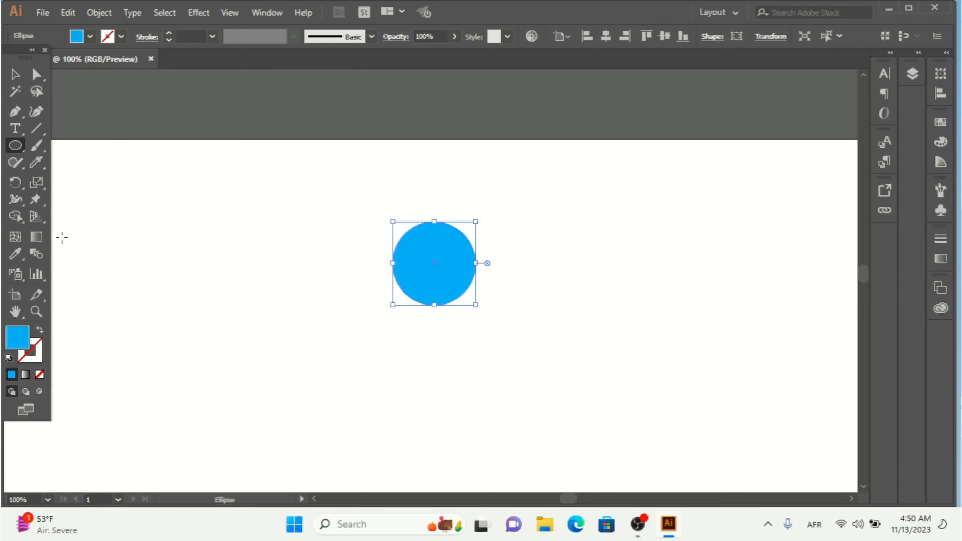
click(37, 166)
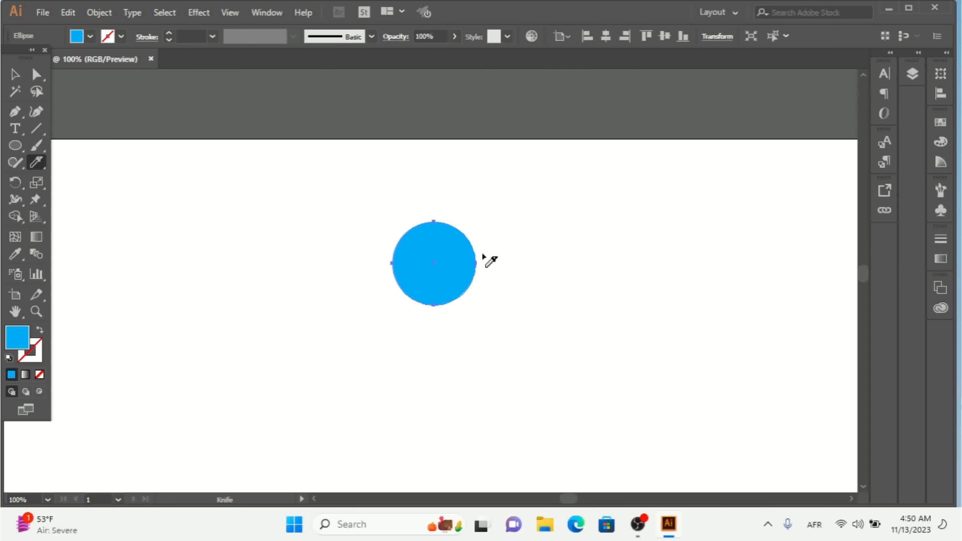
click(15, 74)
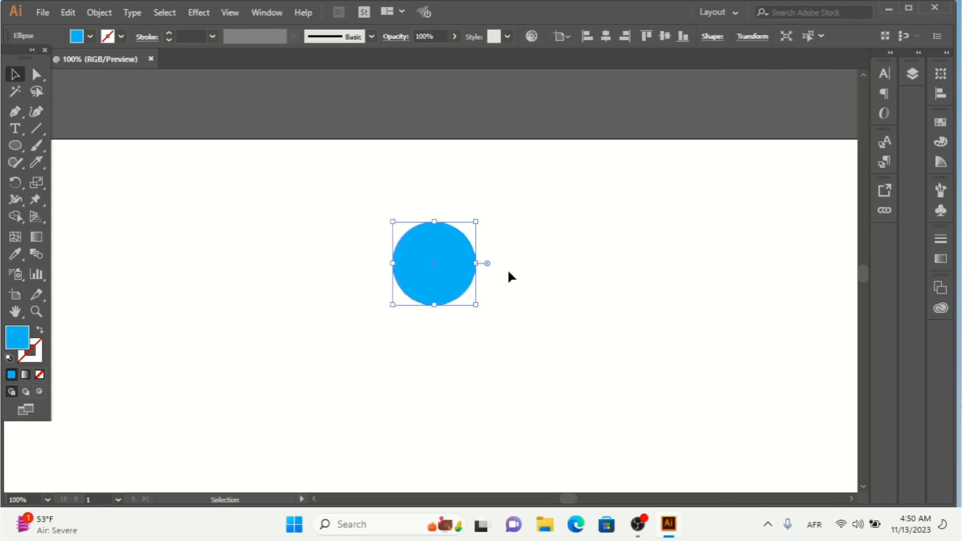
Replace the small blue circle with a larger one drawn across the artboard's upper edge.
key(Delete)
click(15, 146)
drag(402, 209, 516, 323)
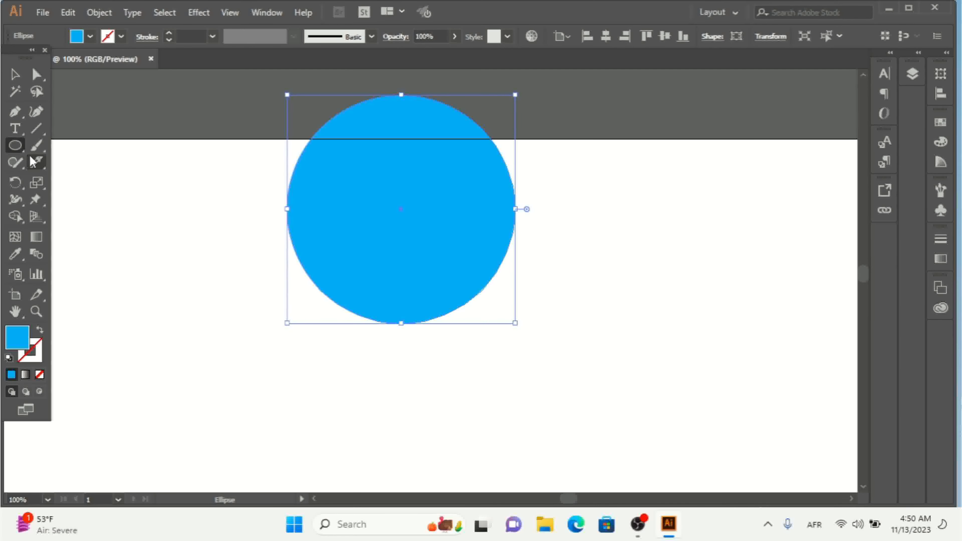
Cut the large blue circle into an upper and a lower half with a roughly horizontal Knife stroke.
mouse_move(34, 162)
mouse_down()
mouse_move(126, 193)
mouse_move(115, 200)
mouse_up()
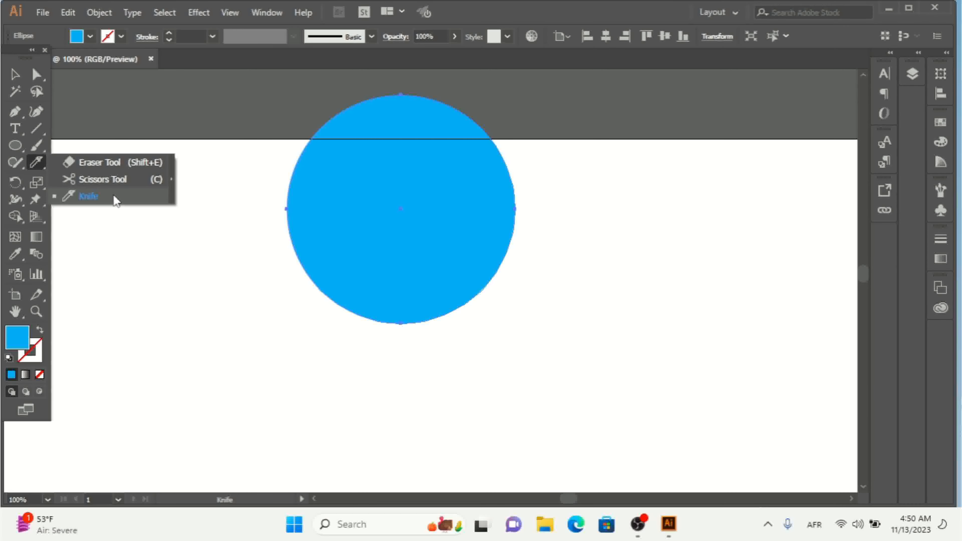
drag(116, 200, 114, 200)
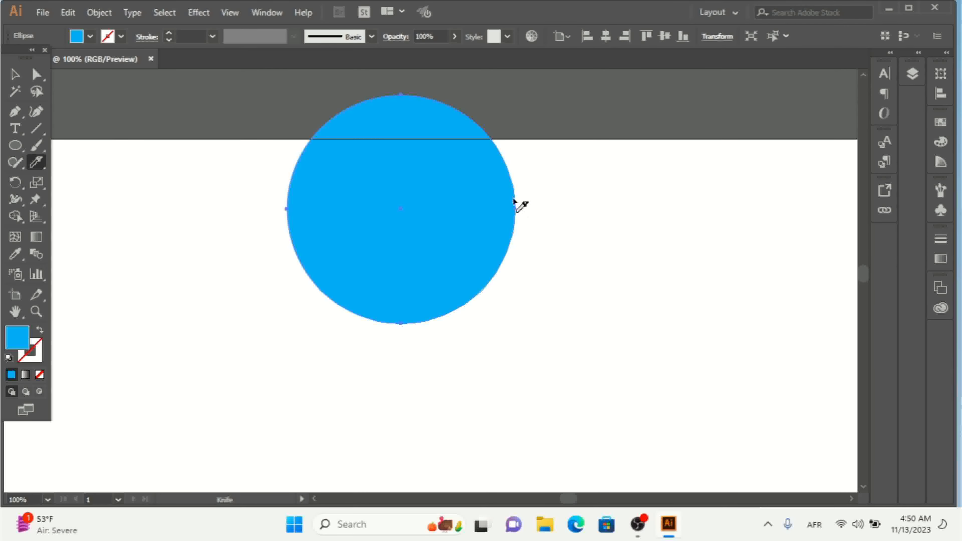
drag(532, 194, 244, 229)
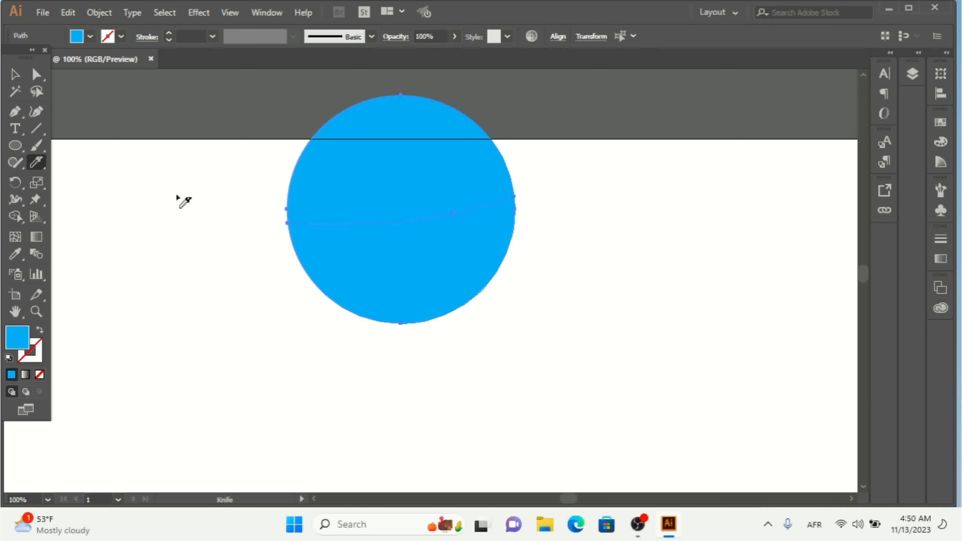
Move the circle's lower half down away from the upper half and undo the move.
click(15, 75)
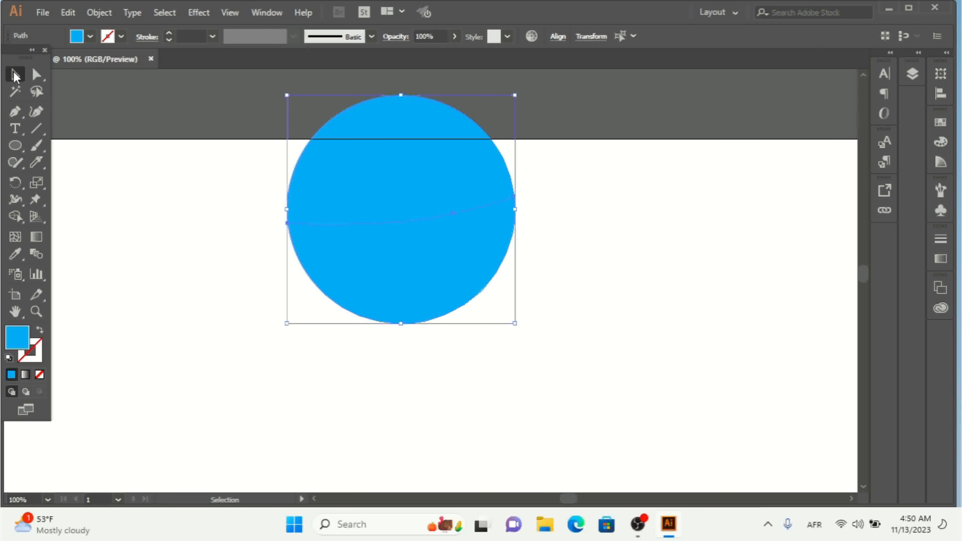
click(605, 313)
drag(366, 253, 427, 370)
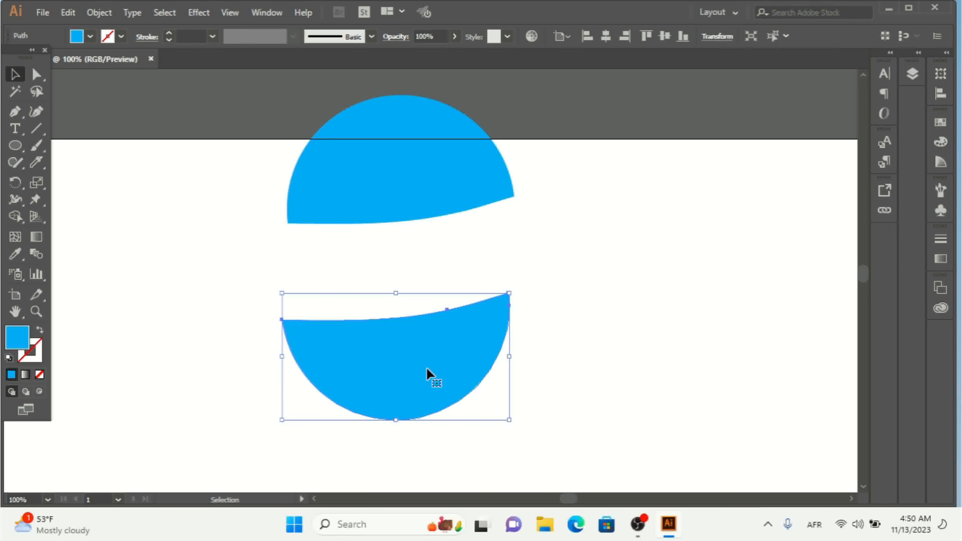
key(ctrl+z)
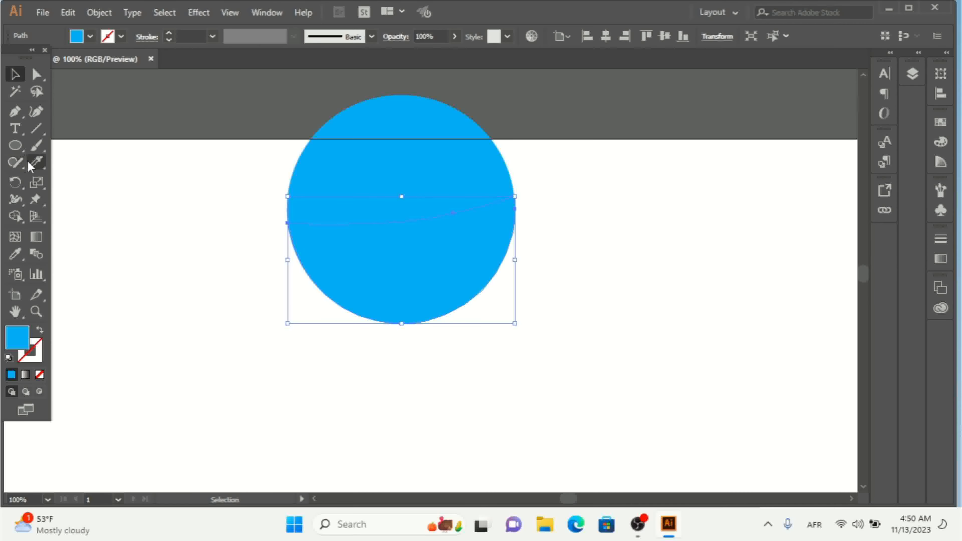
Make a short Knife cut from inside the circle's lower half out through its lower-left edge.
click(36, 162)
mouse_move(392, 266)
mouse_down()
mouse_move(323, 295)
mouse_move(254, 300)
mouse_up()
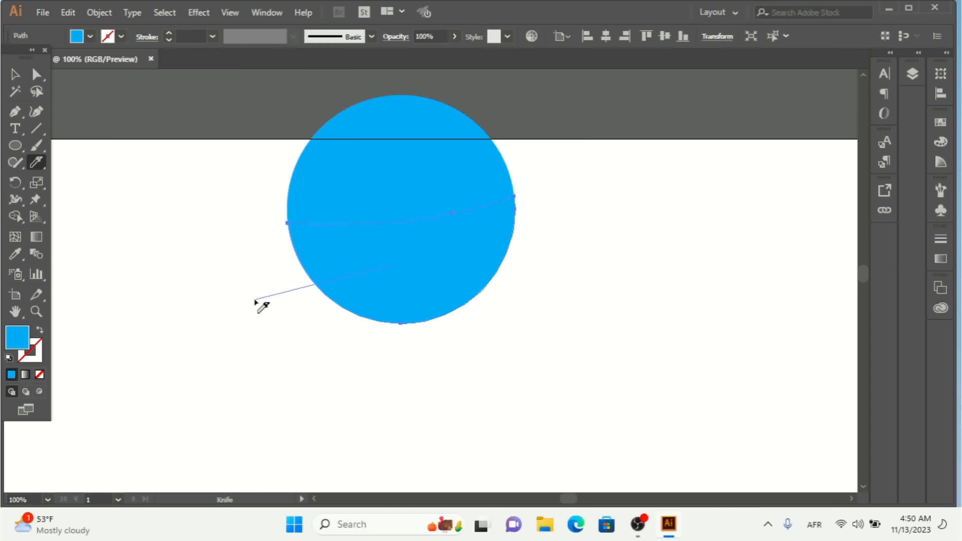
drag(254, 300, 254, 300)
Try further vertical and diagonal Knife cuts through the circle while its lower half is selected.
mouse_move(382, 133)
mouse_down()
mouse_move(301, 191)
mouse_move(255, 201)
mouse_move(233, 120)
mouse_move(243, 85)
mouse_move(346, 50)
mouse_move(430, 128)
mouse_move(426, 293)
mouse_move(399, 401)
mouse_up()
mouse_move(507, 377)
mouse_down()
mouse_move(627, 357)
mouse_move(644, 382)
mouse_move(647, 451)
mouse_move(639, 320)
mouse_move(549, 235)
mouse_move(418, 198)
mouse_move(266, 185)
mouse_move(330, 232)
mouse_up()
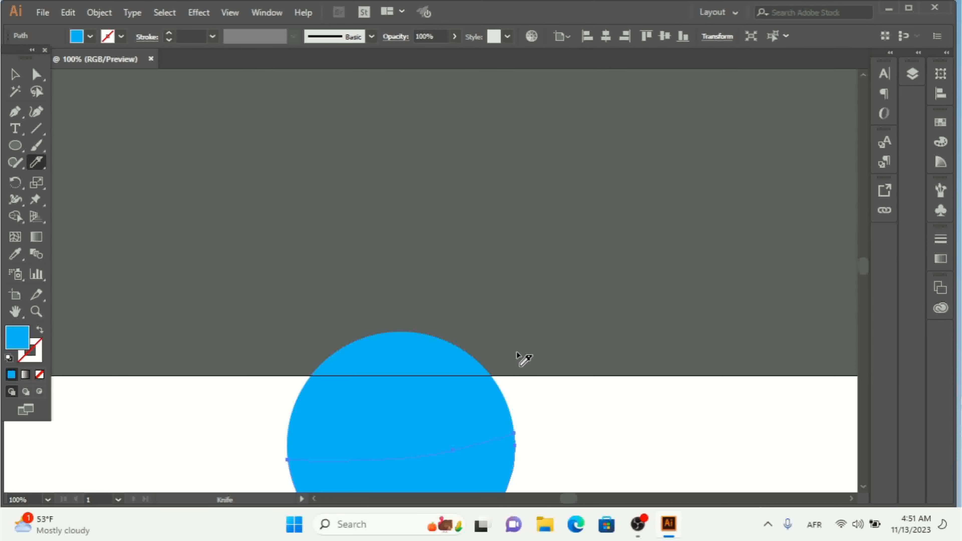
drag(516, 357, 145, 449)
click(863, 486)
click(863, 487)
click(863, 487)
click(863, 487)
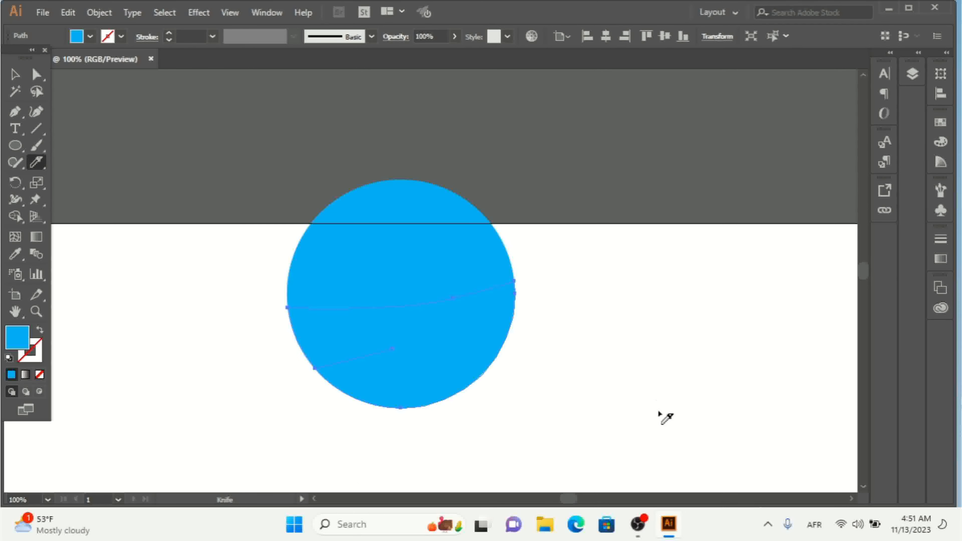
Select the circle's upper half and cut it with the Knife, once across and once vertically through the middle.
click(15, 74)
click(421, 246)
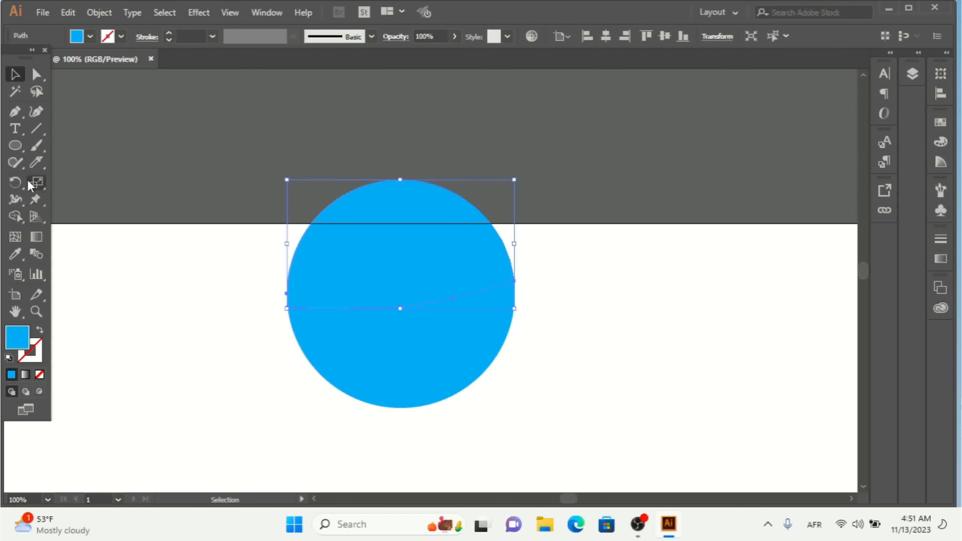
click(37, 162)
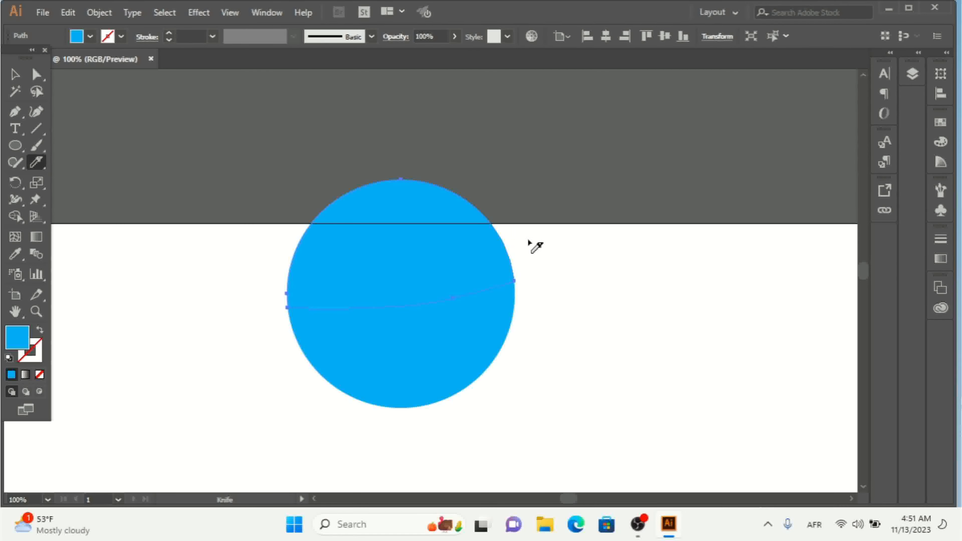
mouse_move(533, 240)
mouse_down()
mouse_move(397, 246)
mouse_move(238, 229)
mouse_move(207, 157)
mouse_move(211, 118)
mouse_up()
mouse_move(532, 247)
mouse_down()
mouse_move(348, 259)
mouse_move(251, 165)
mouse_move(247, 30)
mouse_move(226, 479)
mouse_move(226, 340)
mouse_move(259, 165)
mouse_move(245, 283)
mouse_move(202, 463)
mouse_move(205, 253)
mouse_move(219, 459)
mouse_up()
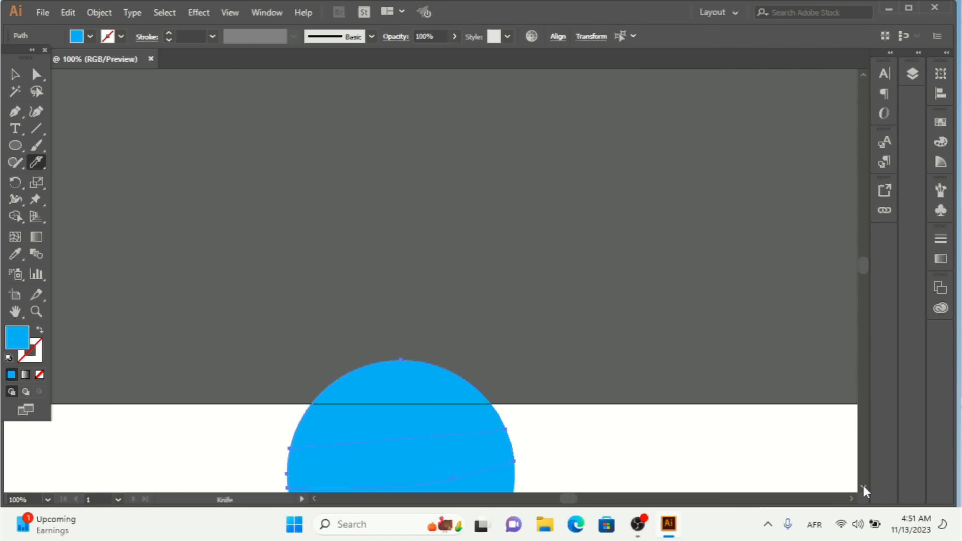
scroll(863, 486, down, 5)
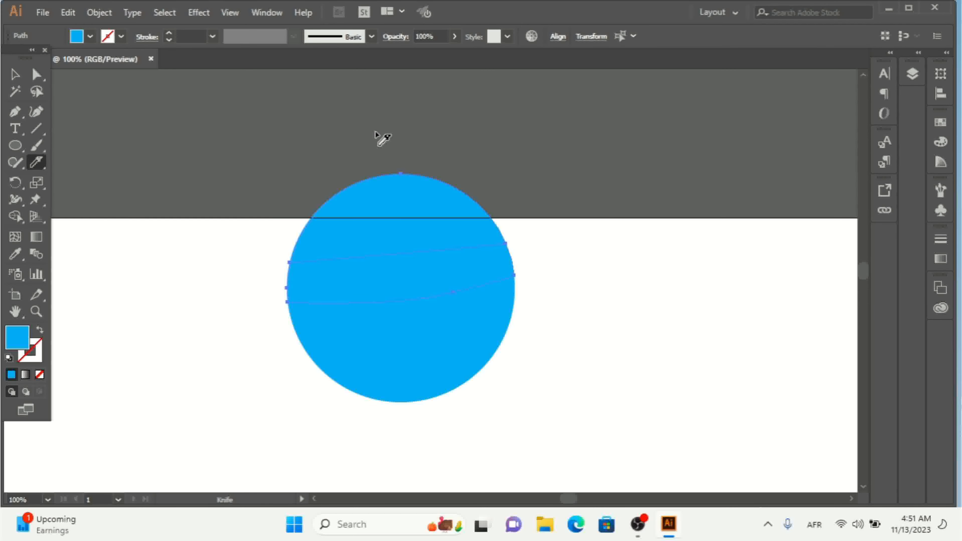
mouse_move(384, 132)
mouse_down()
mouse_move(402, 263)
mouse_move(402, 404)
mouse_up()
Try to cut across the unselected lower half of the circle with the Knife, including a straight horizontal stroke.
mouse_move(525, 320)
mouse_down()
mouse_move(371, 342)
mouse_move(238, 345)
mouse_up()
mouse_move(385, 335)
mouse_down()
mouse_move(496, 329)
mouse_move(629, 336)
mouse_move(538, 341)
mouse_move(653, 342)
mouse_move(146, 349)
mouse_move(519, 356)
mouse_move(505, 343)
mouse_move(281, 358)
mouse_move(369, 209)
mouse_move(395, 137)
mouse_move(338, 266)
mouse_move(332, 327)
mouse_move(356, 146)
mouse_move(478, 80)
mouse_move(307, 196)
mouse_move(215, 498)
mouse_move(204, 462)
mouse_move(209, 384)
mouse_up()
drag(263, 280, 223, 374)
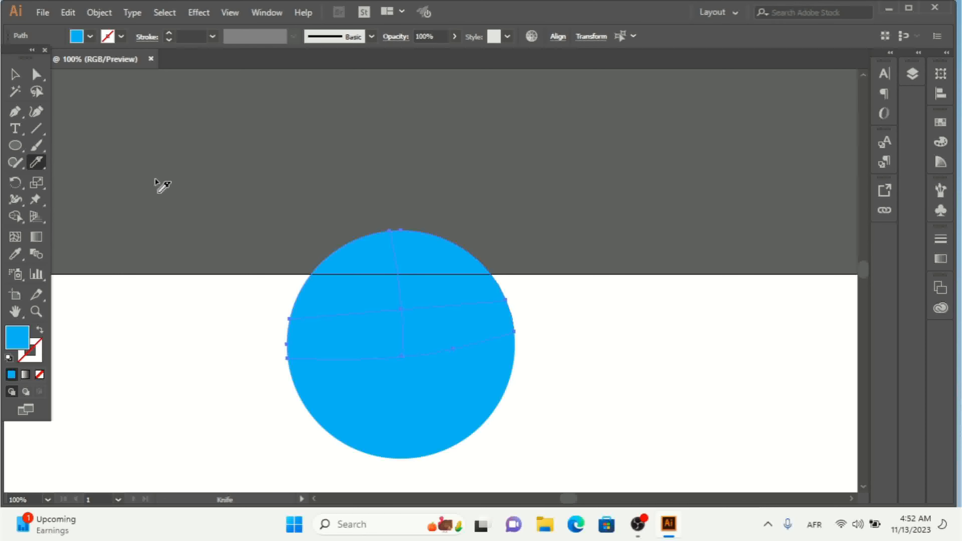
mouse_move(239, 409)
mouse_down()
mouse_move(401, 399)
mouse_move(576, 411)
mouse_move(432, 410)
mouse_move(607, 404)
mouse_up()
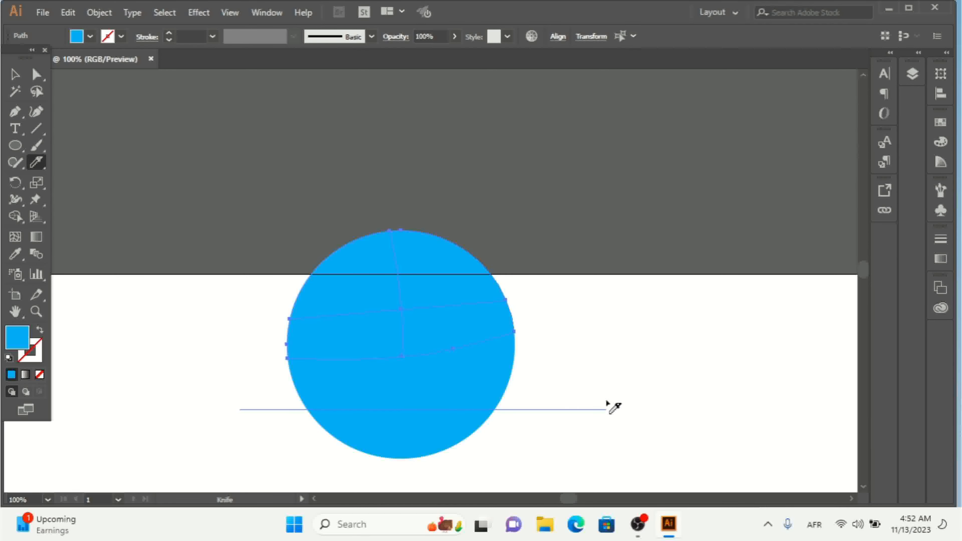
drag(607, 404, 607, 403)
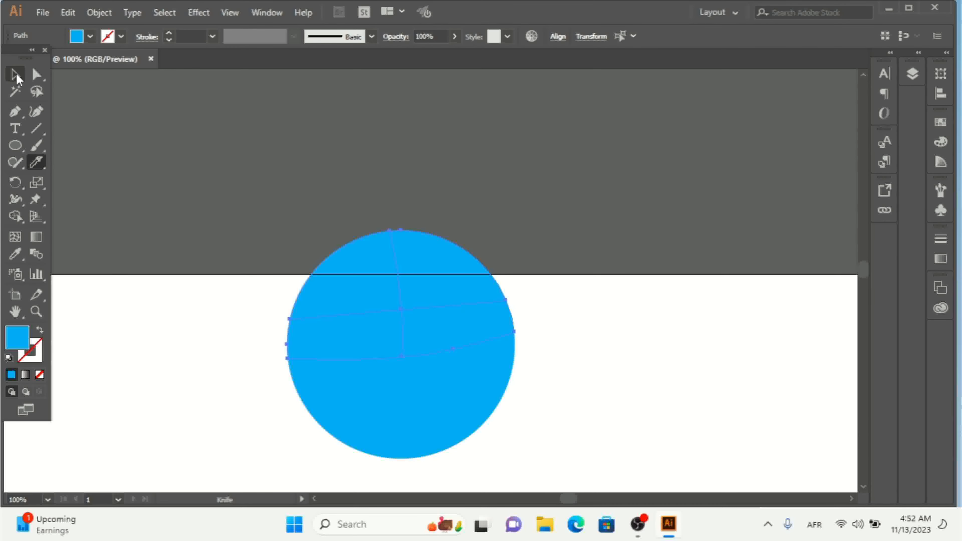
Select all the pieces of the cut circle and delete them.
click(15, 75)
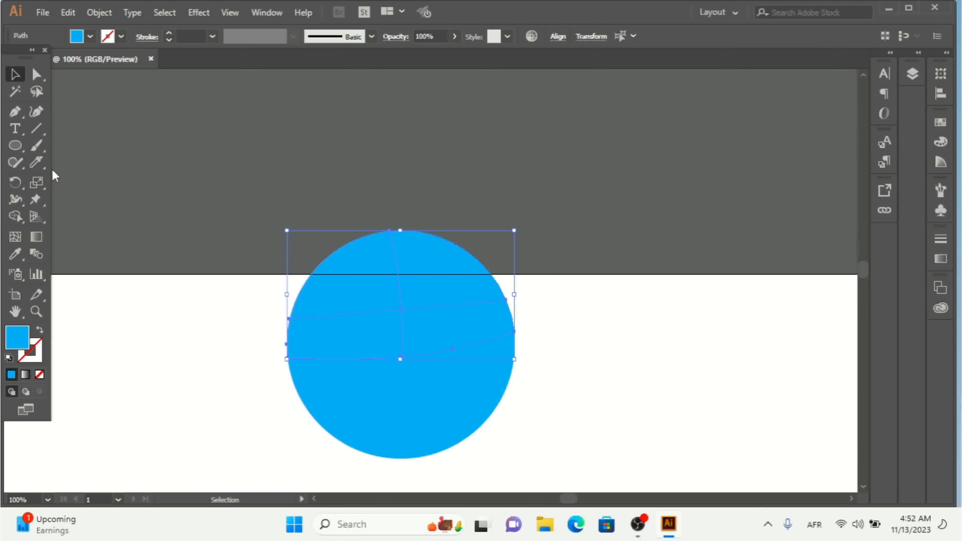
drag(227, 168, 564, 470)
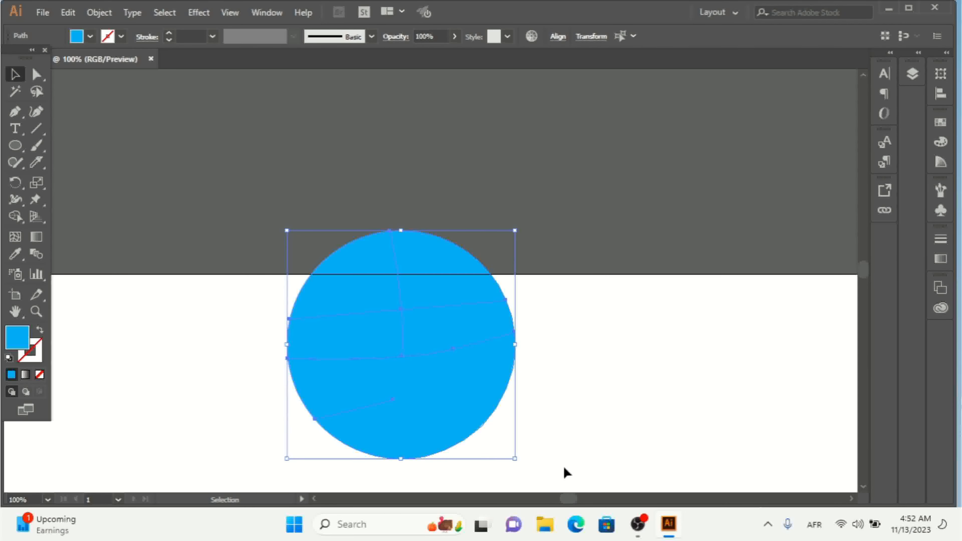
key(Delete)
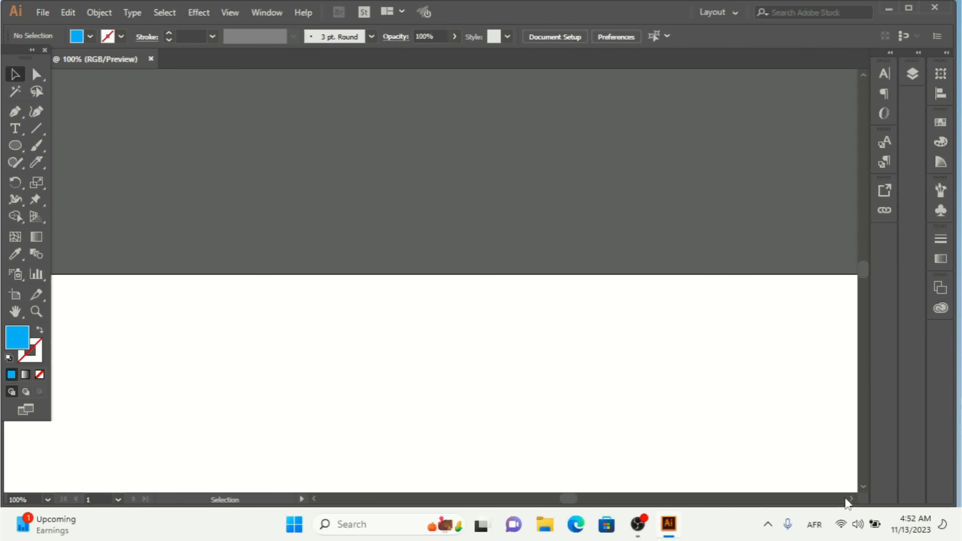
click(864, 487)
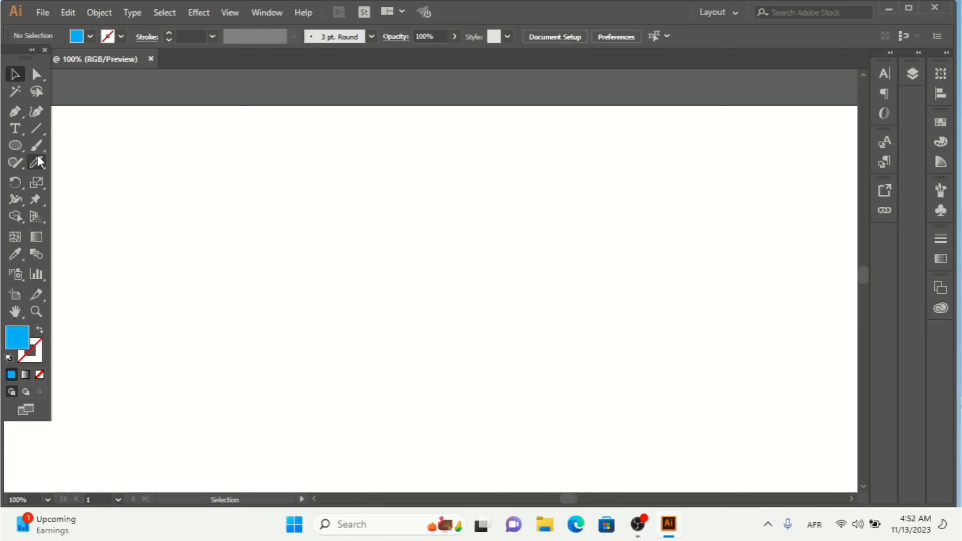
click(38, 162)
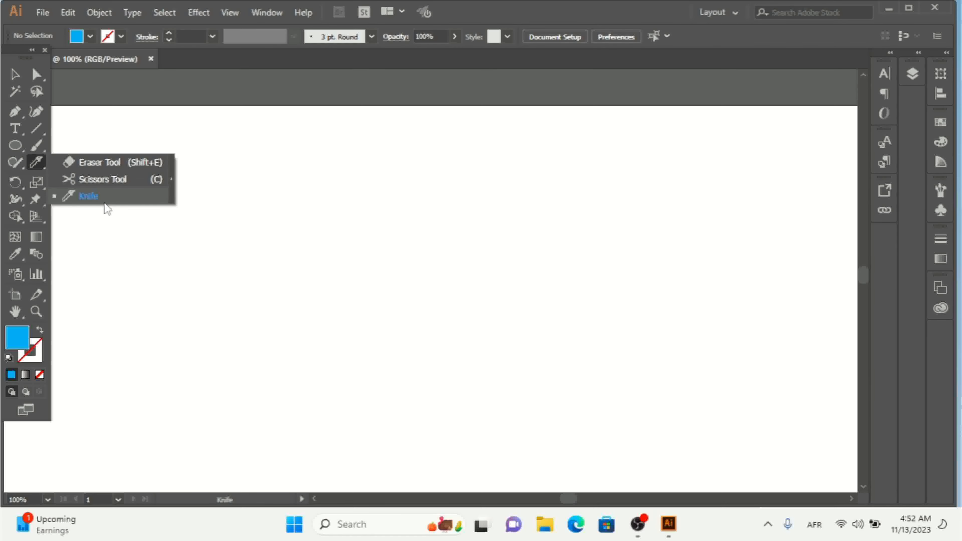
click(15, 74)
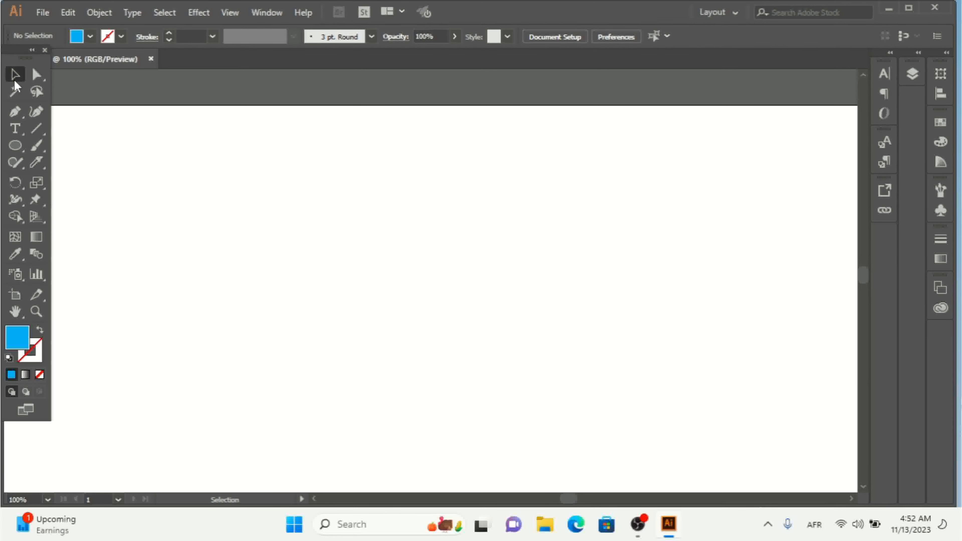